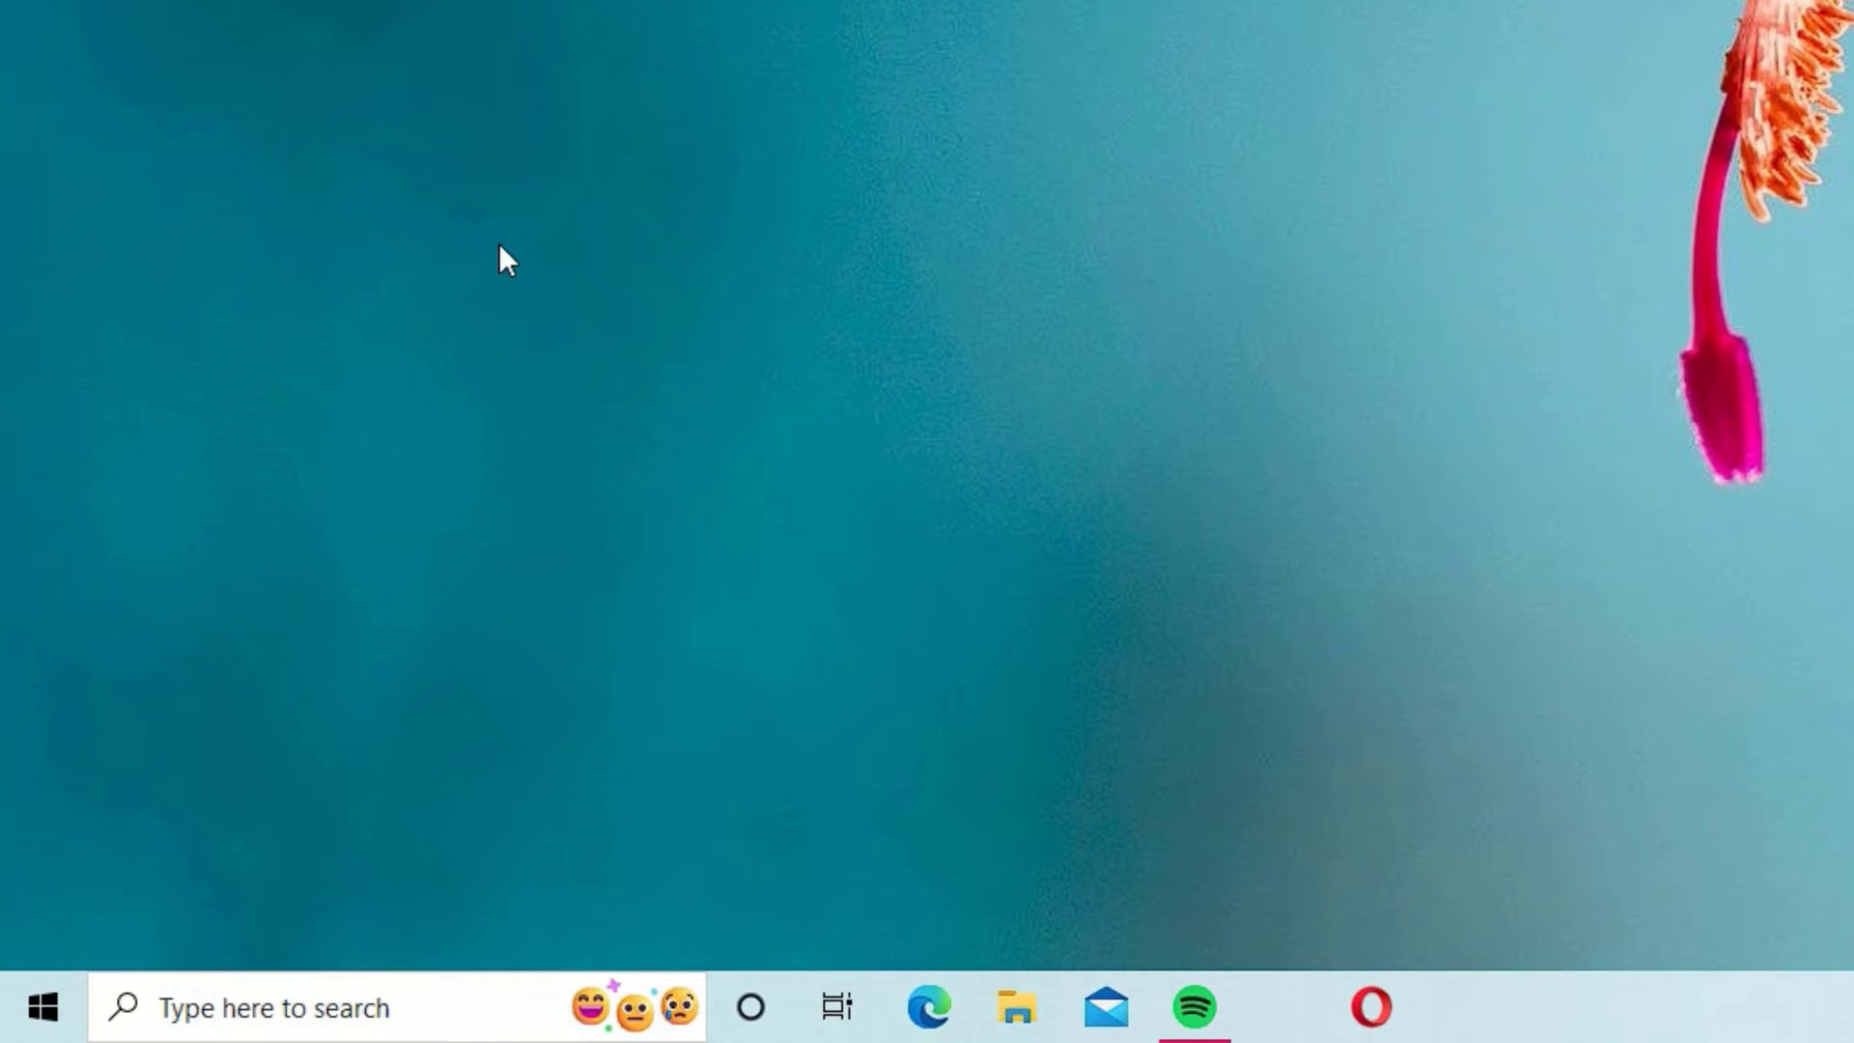
From the desktop's Personalize menu, change the background type from Slideshow to Picture
{"action": "right_click", "coordinate": [499, 243]}
{"action": "left_click", "coordinate": [644, 632]}
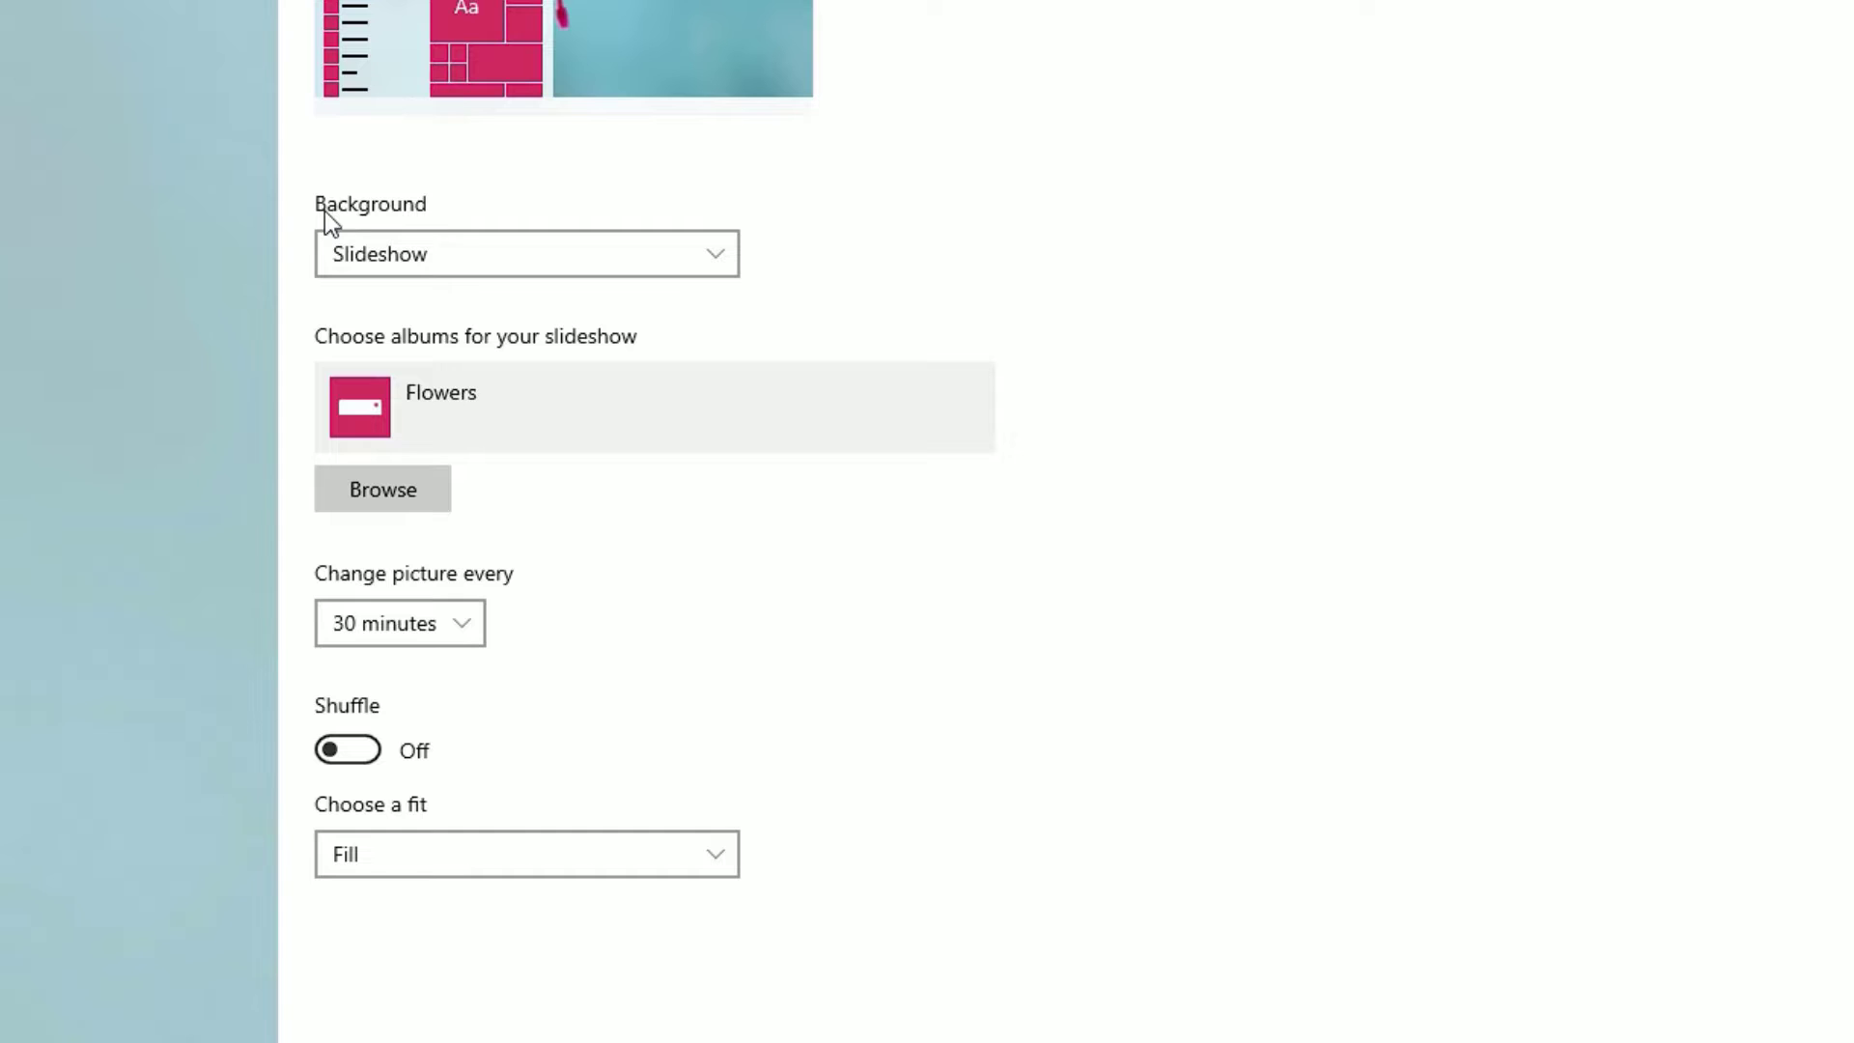
{"action": "left_click", "coordinate": [472, 254]}
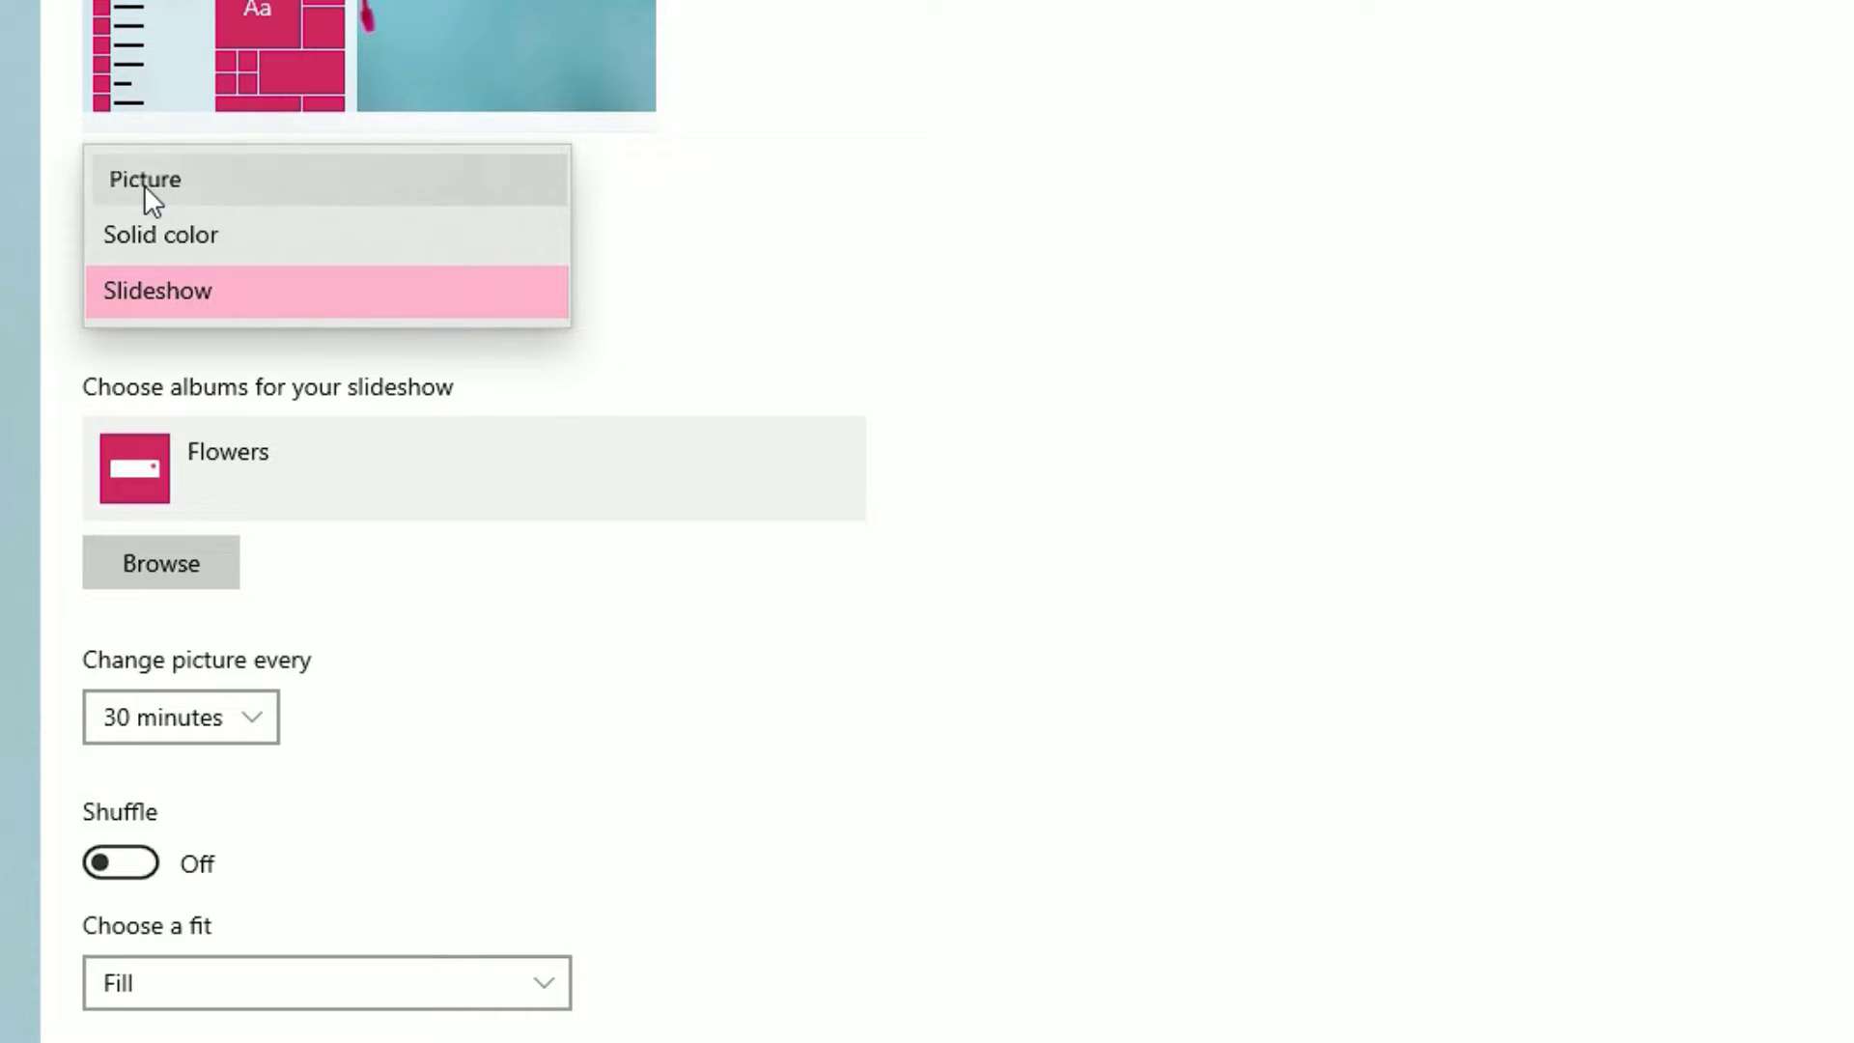
{"action": "left_click", "coordinate": [143, 184]}
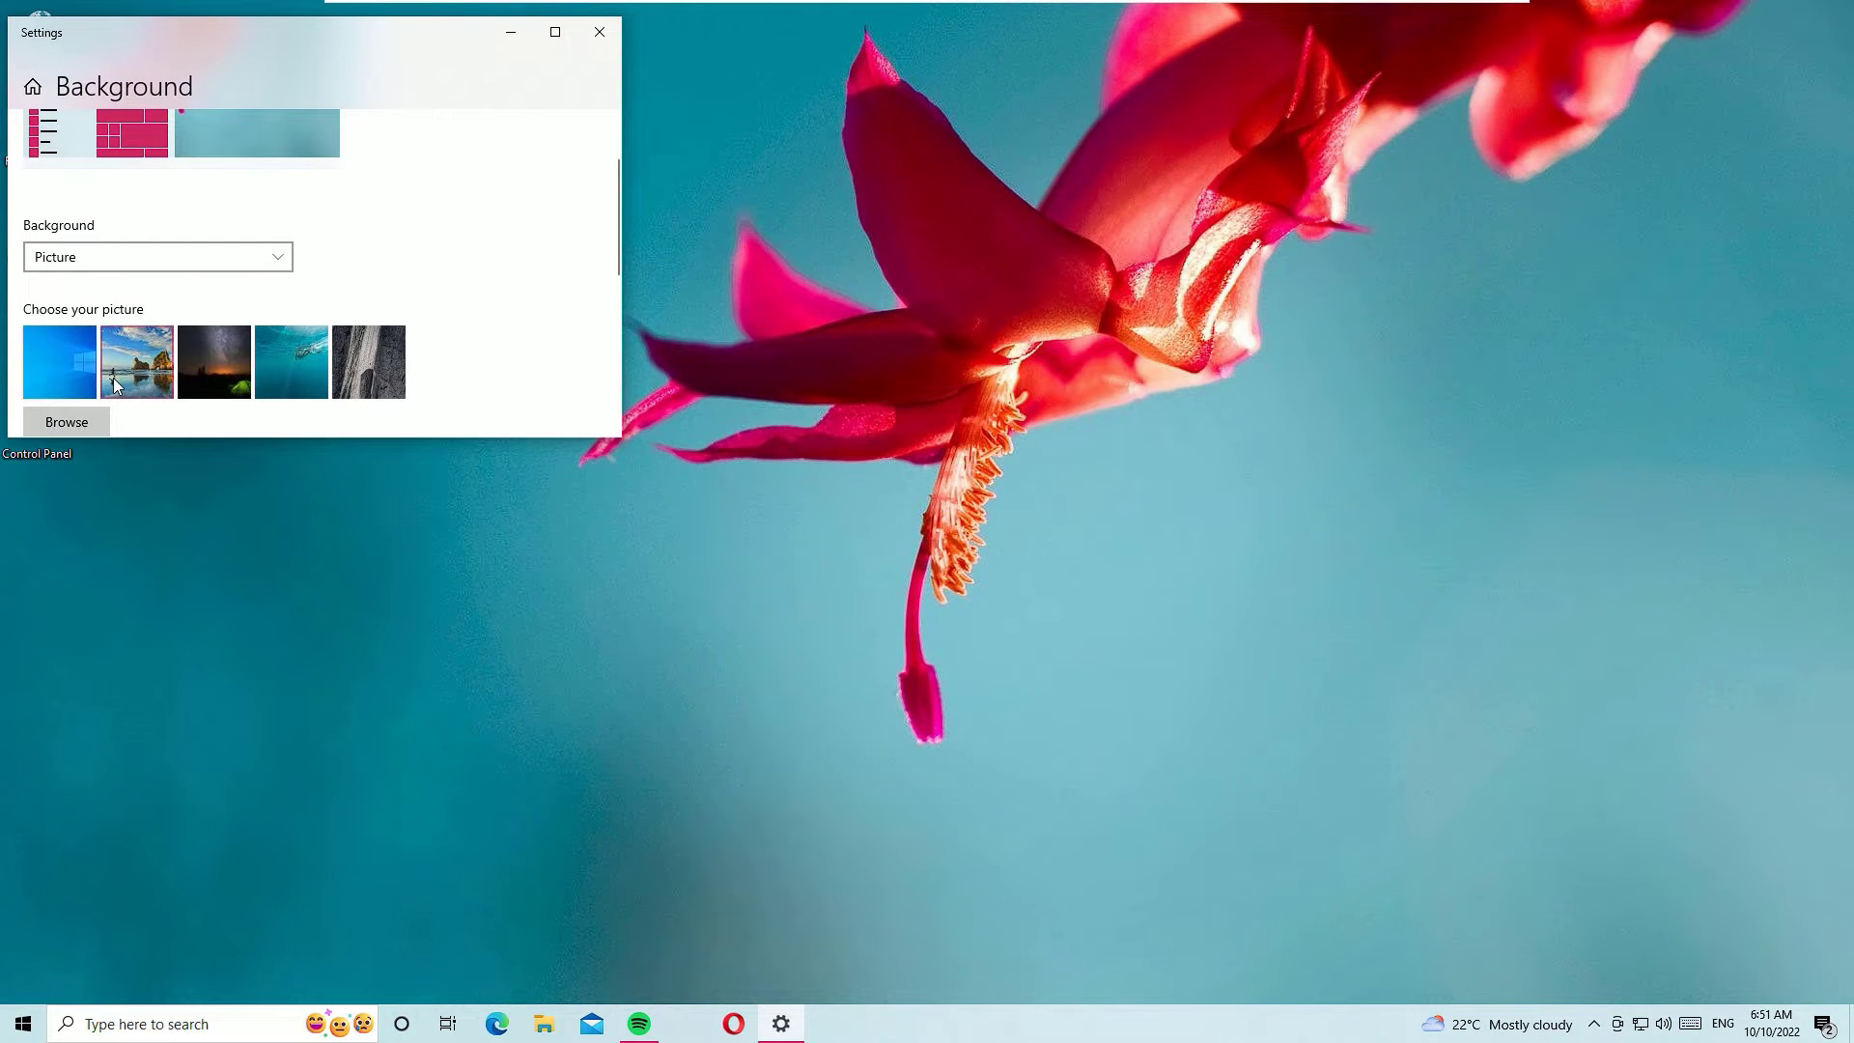
Preview the beach, night-sky tent, underwater swimmer and rocky cliff built-in pictures
{"action": "left_click", "coordinate": [113, 378]}
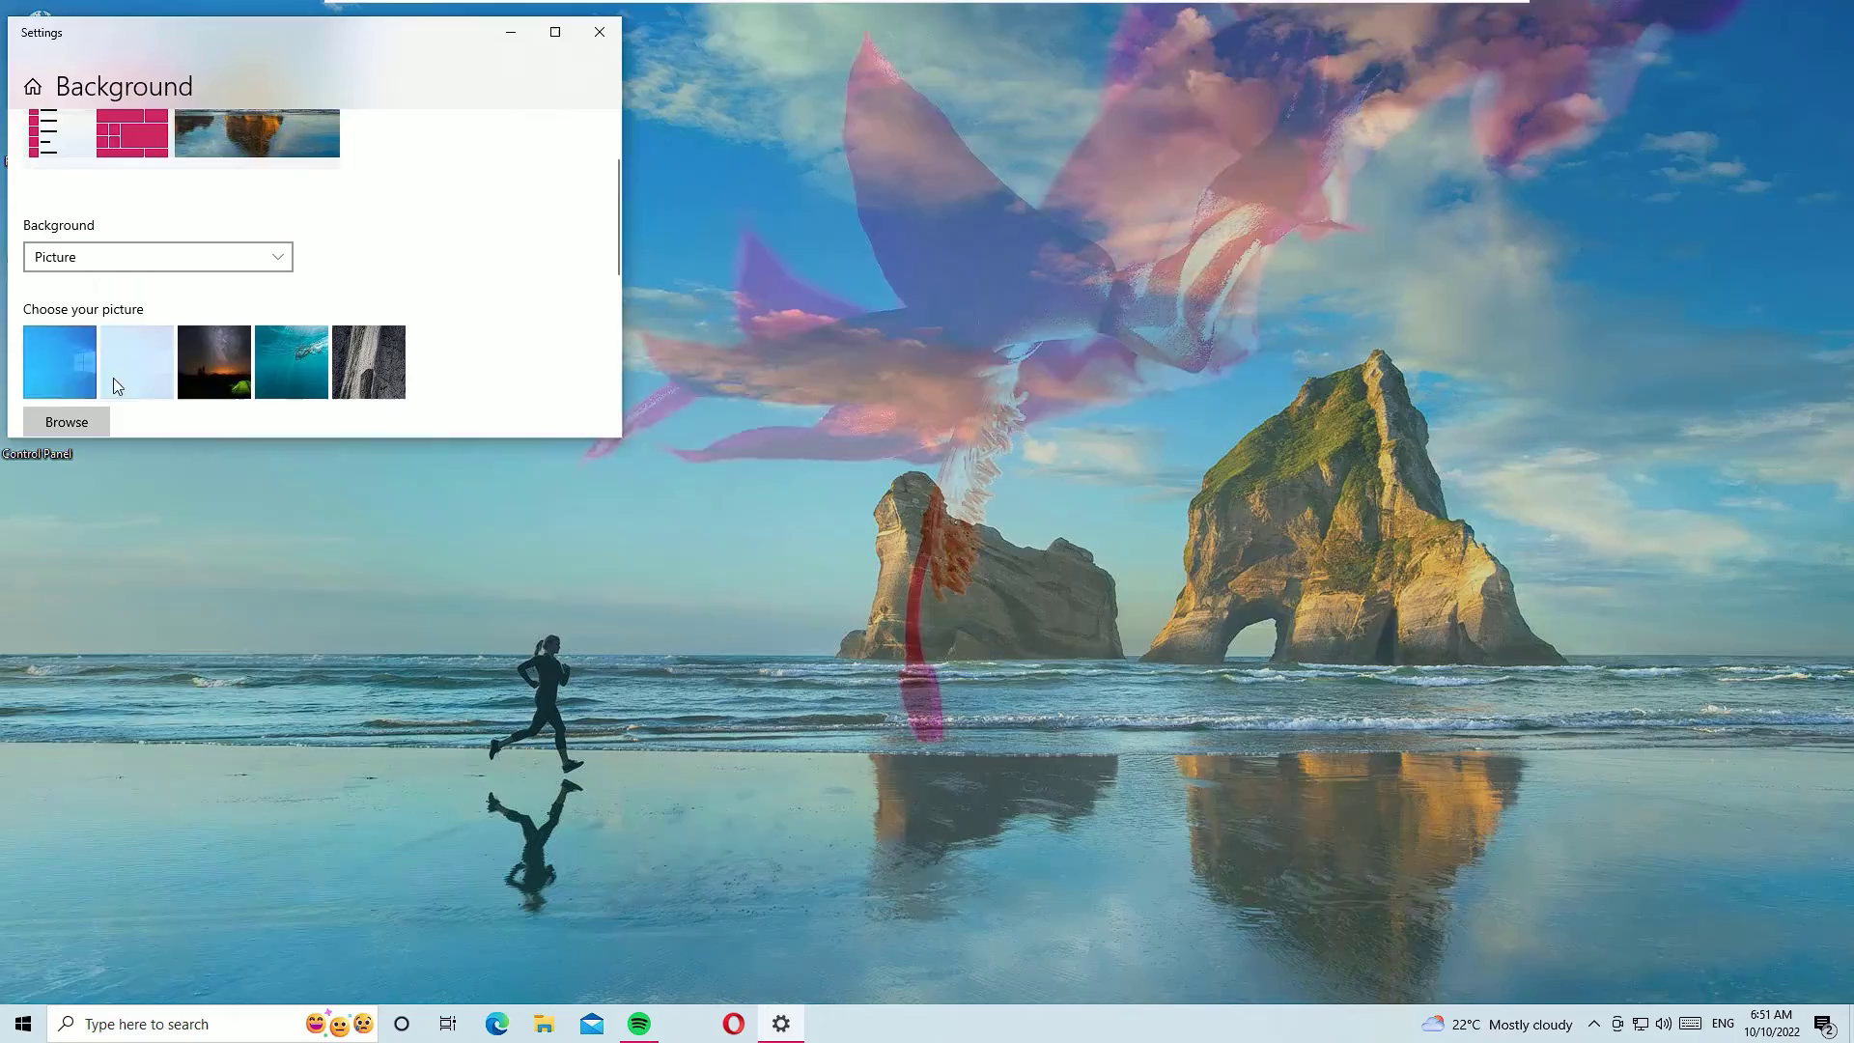
{"action": "left_click", "coordinate": [209, 370]}
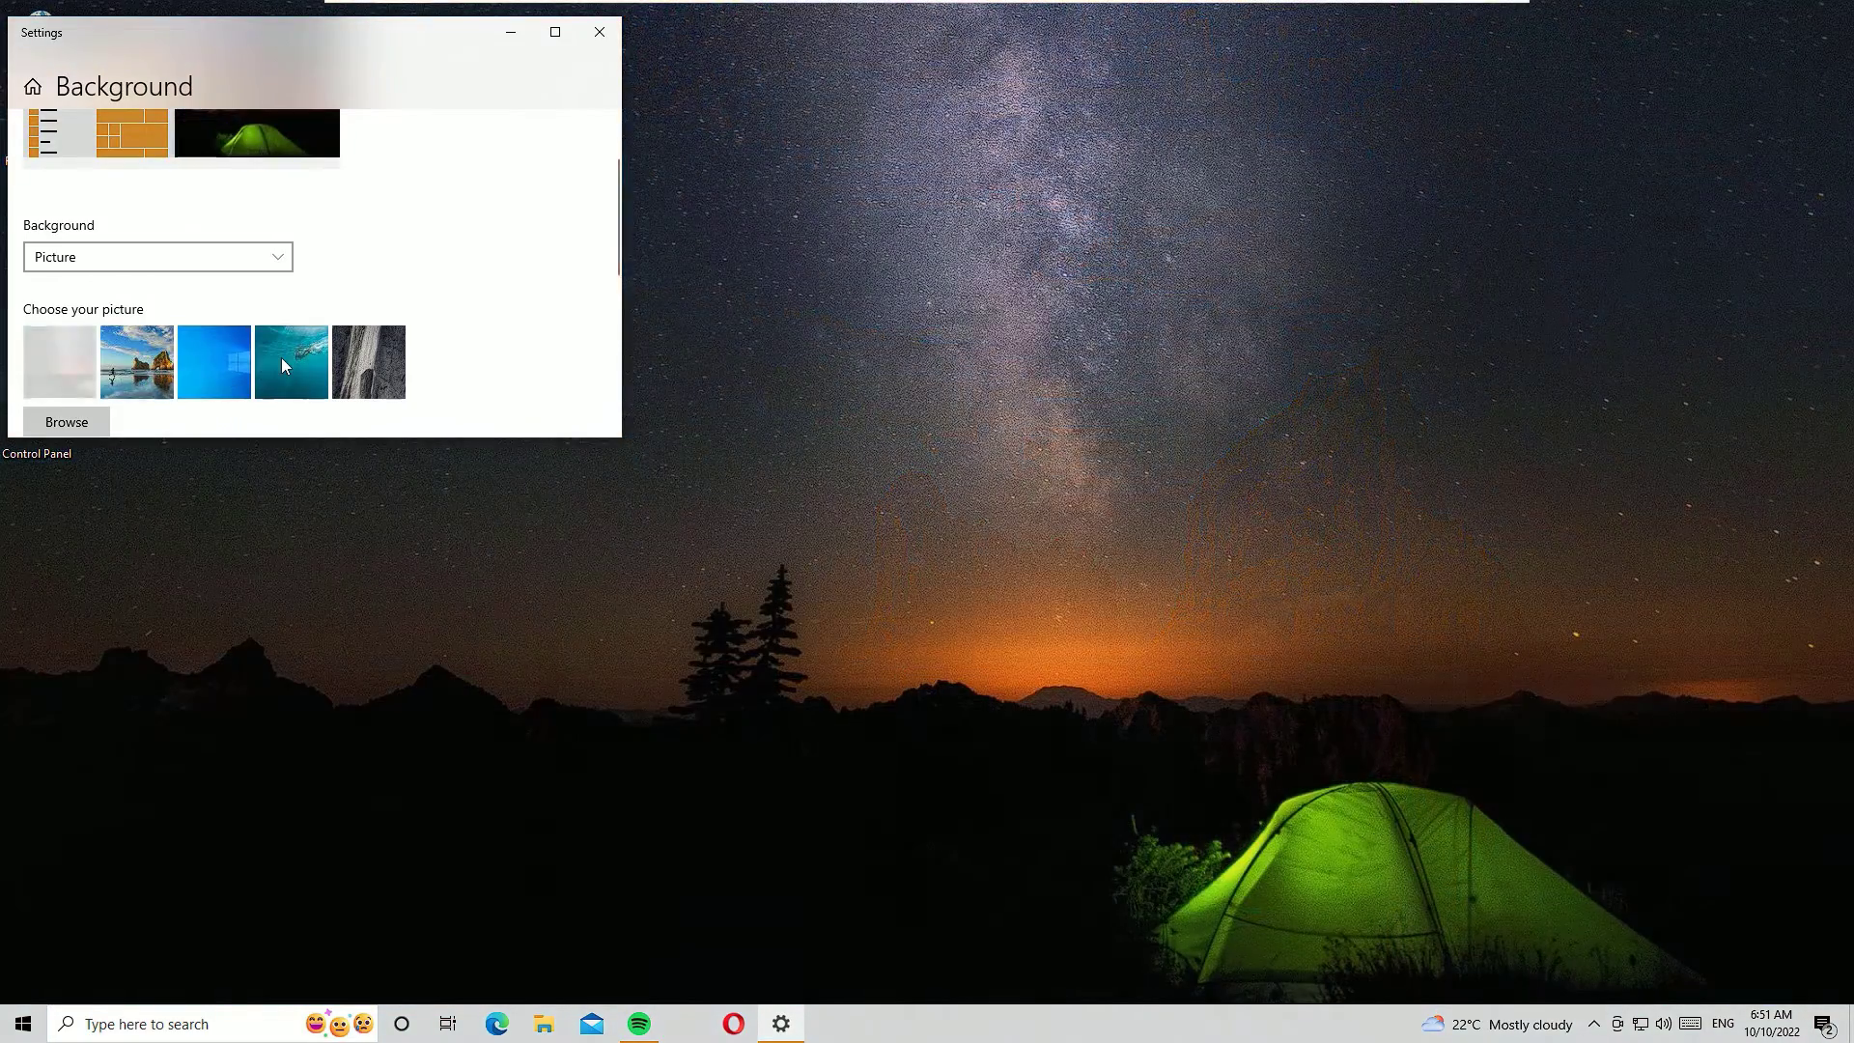
{"action": "left_click", "coordinate": [290, 361]}
{"action": "left_click", "coordinate": [370, 361]}
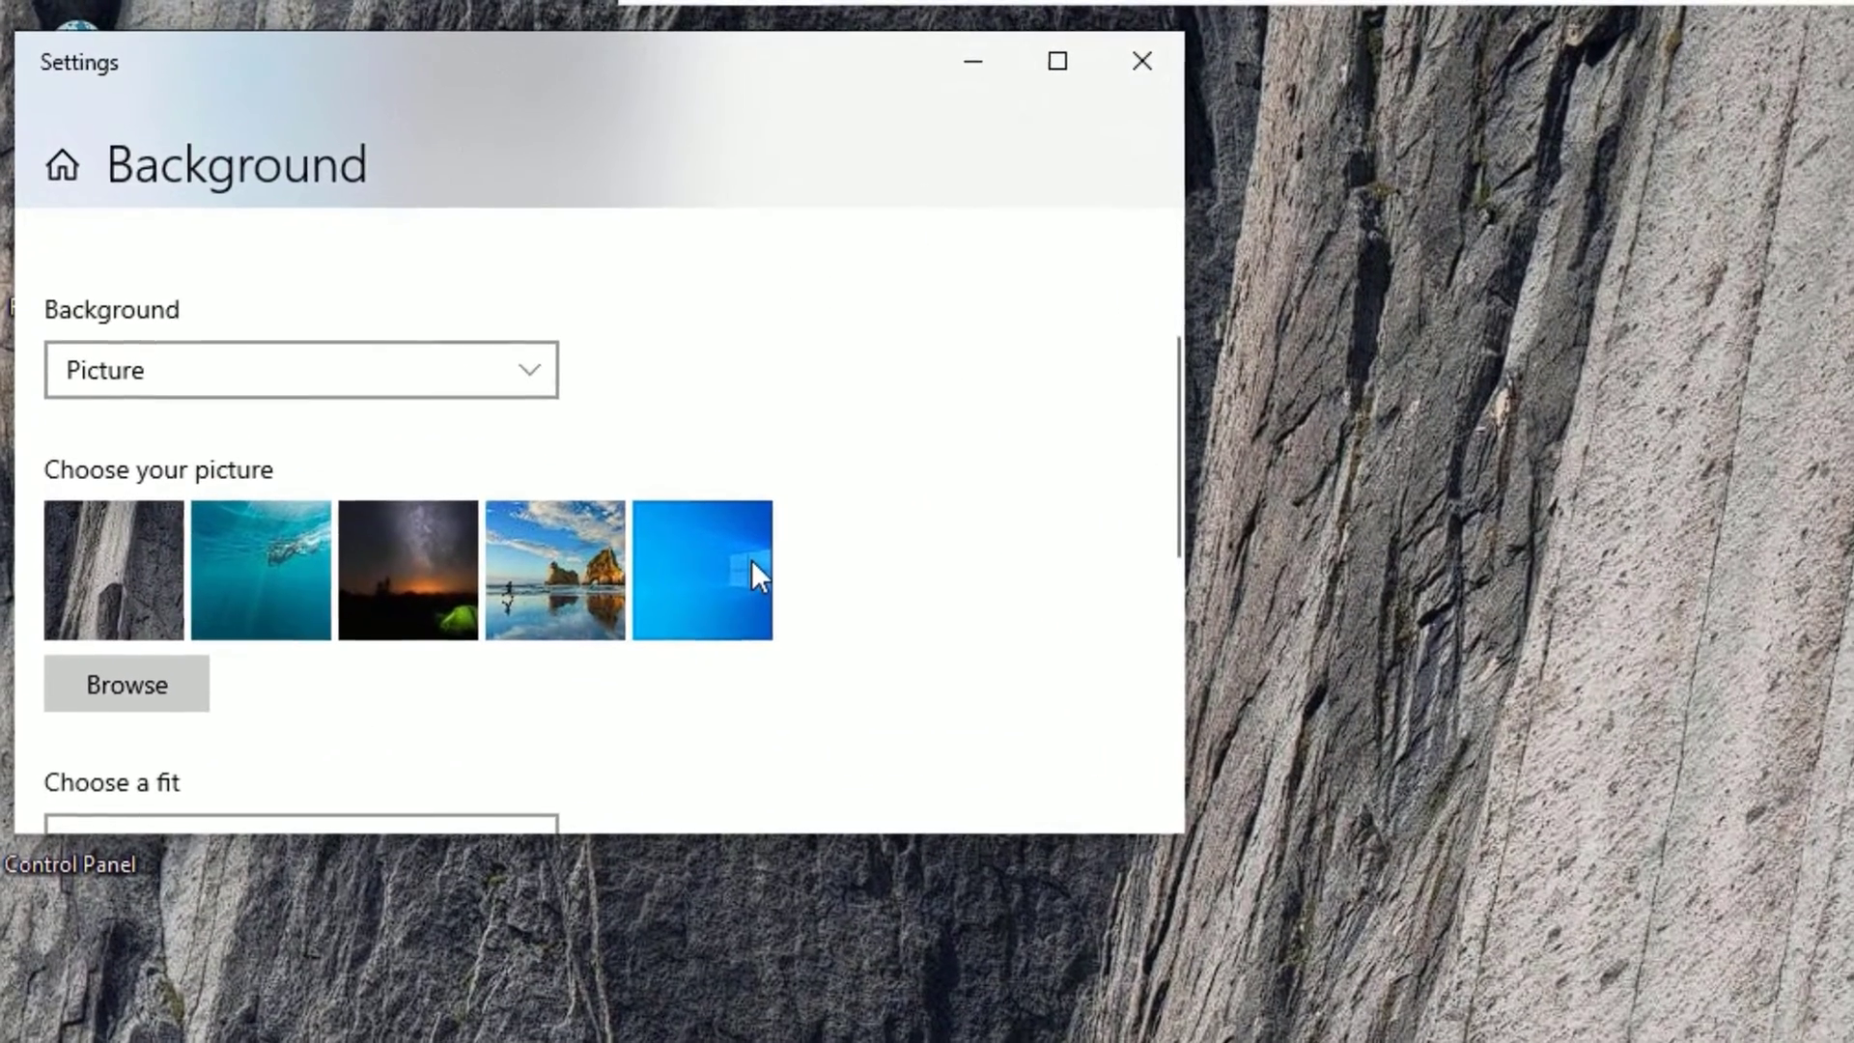
Change the picture fit to Fit so the whole picture shows without cropping
{"action": "left_click", "coordinate": [291, 833]}
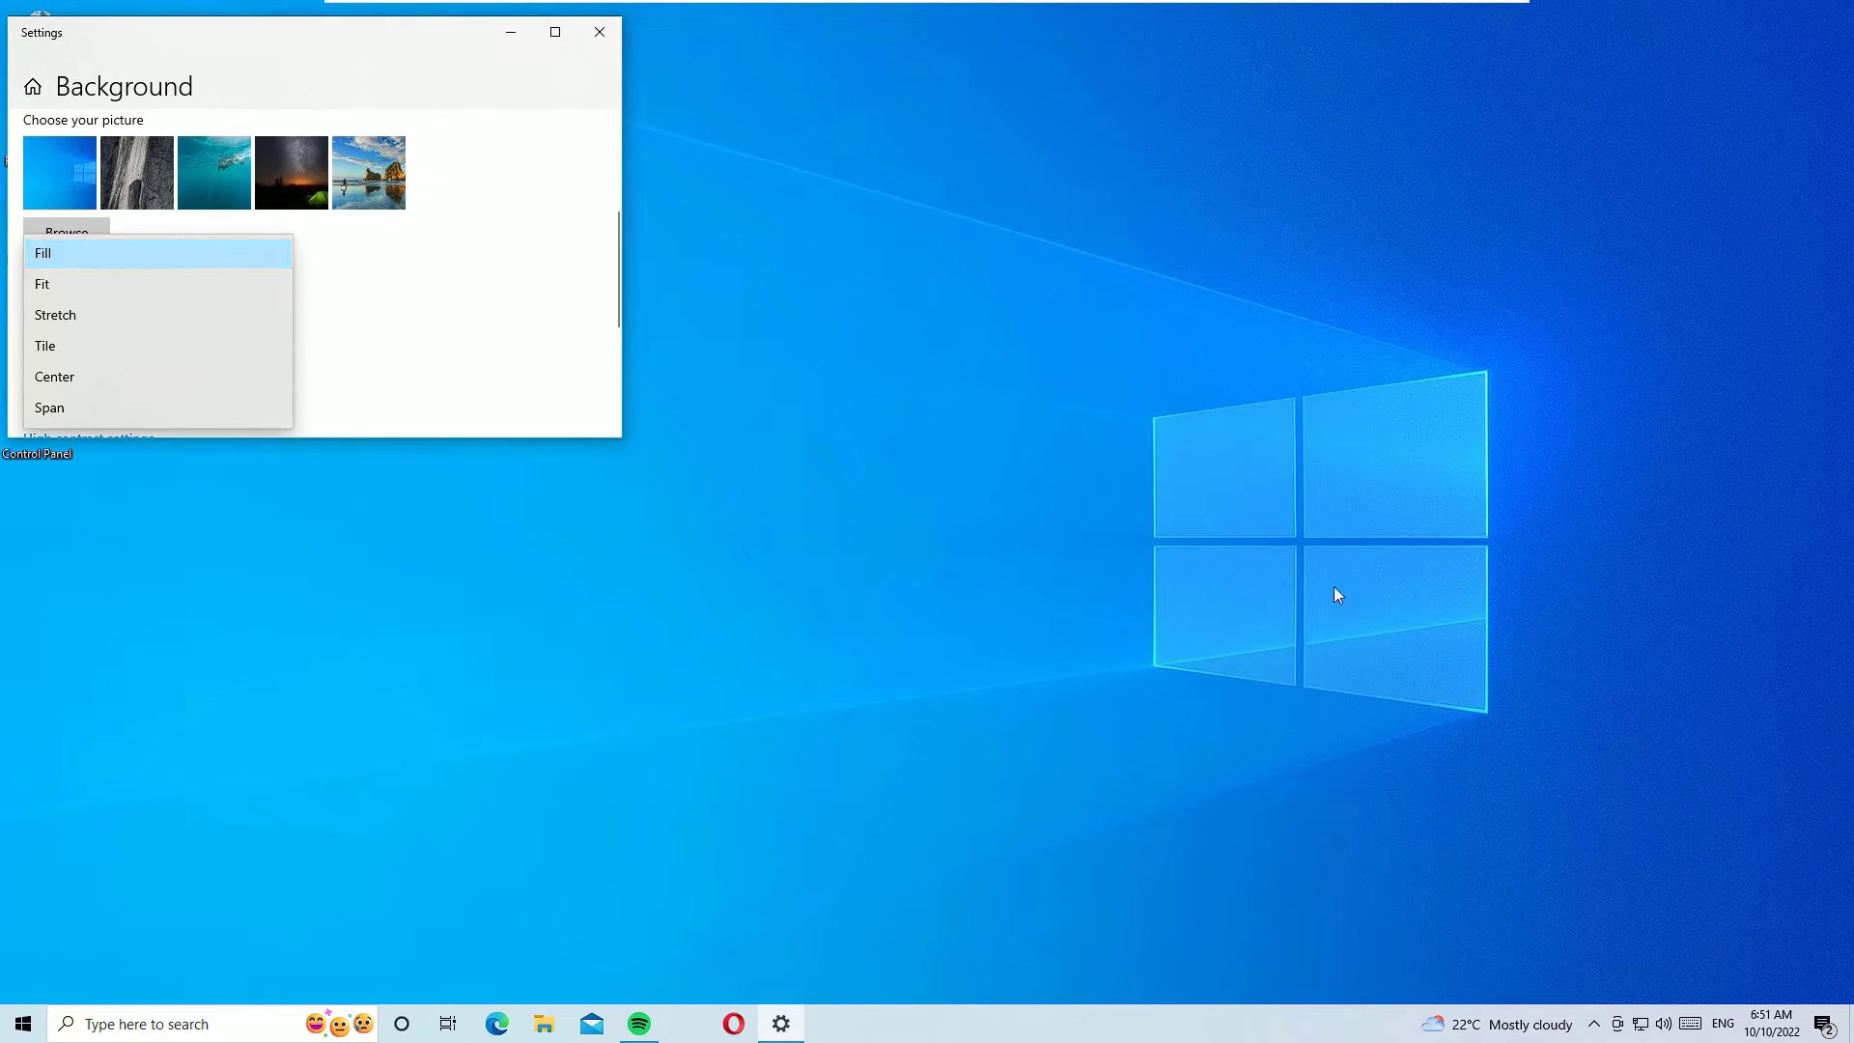
{"action": "left_click", "coordinate": [83, 285]}
{"action": "scroll", "coordinate": [286, 332], "scroll_direction": "down", "scroll_amount": 1}
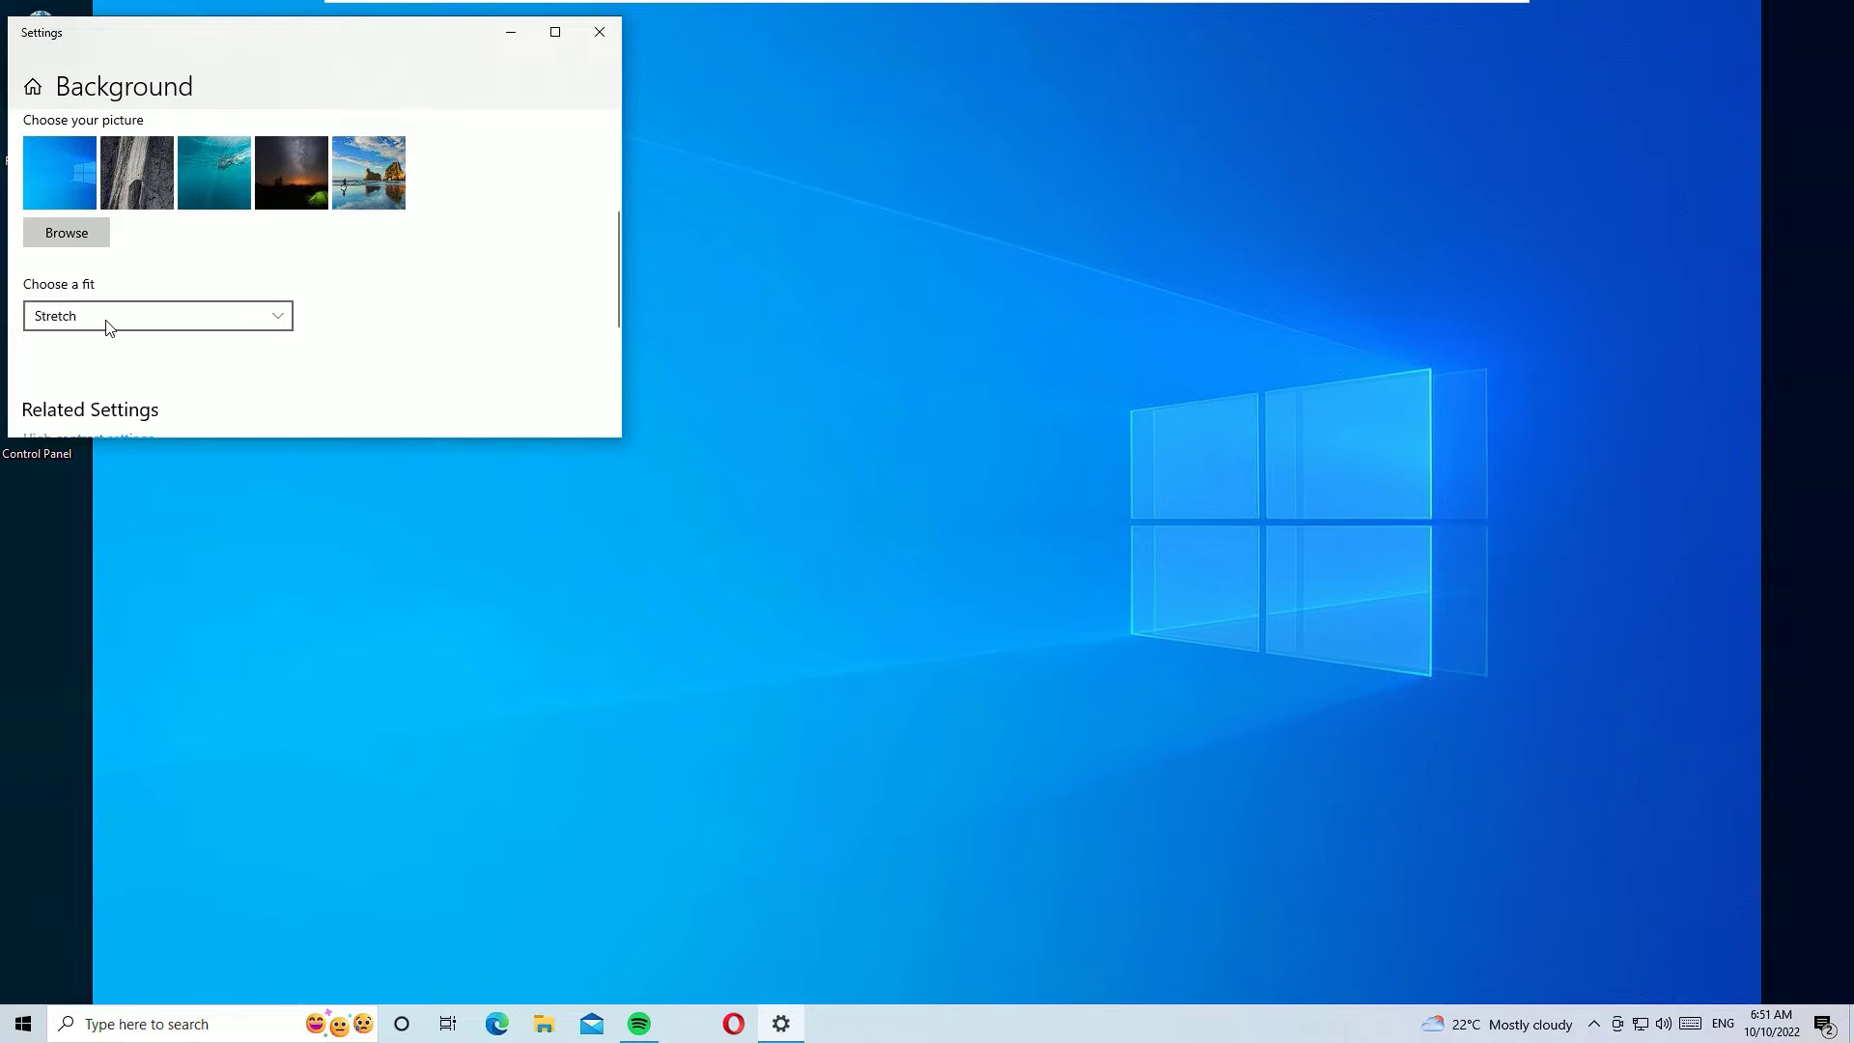
{"action": "scroll", "coordinate": [105, 328], "scroll_direction": "down", "scroll_amount": 1}
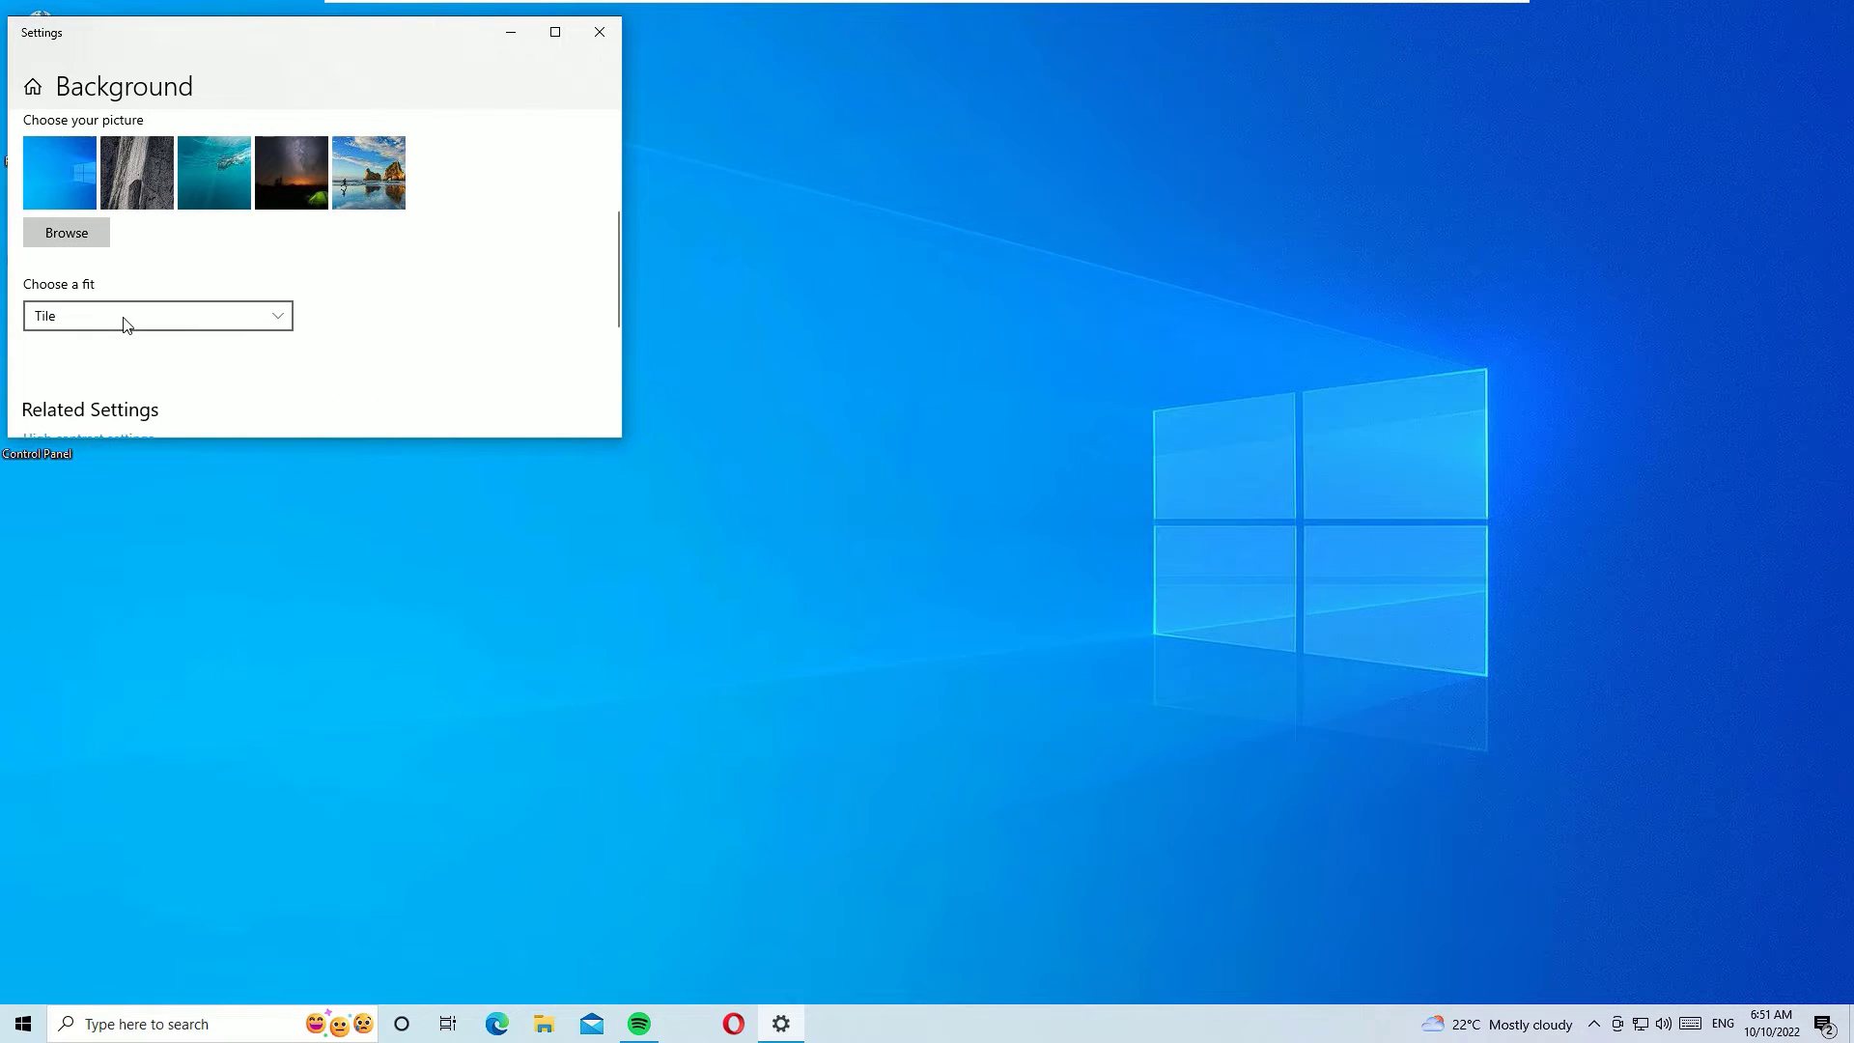
{"action": "scroll", "coordinate": [105, 328], "scroll_direction": "down", "scroll_amount": 1}
{"action": "scroll", "coordinate": [348, 297], "scroll_direction": "up", "scroll_amount": 2}
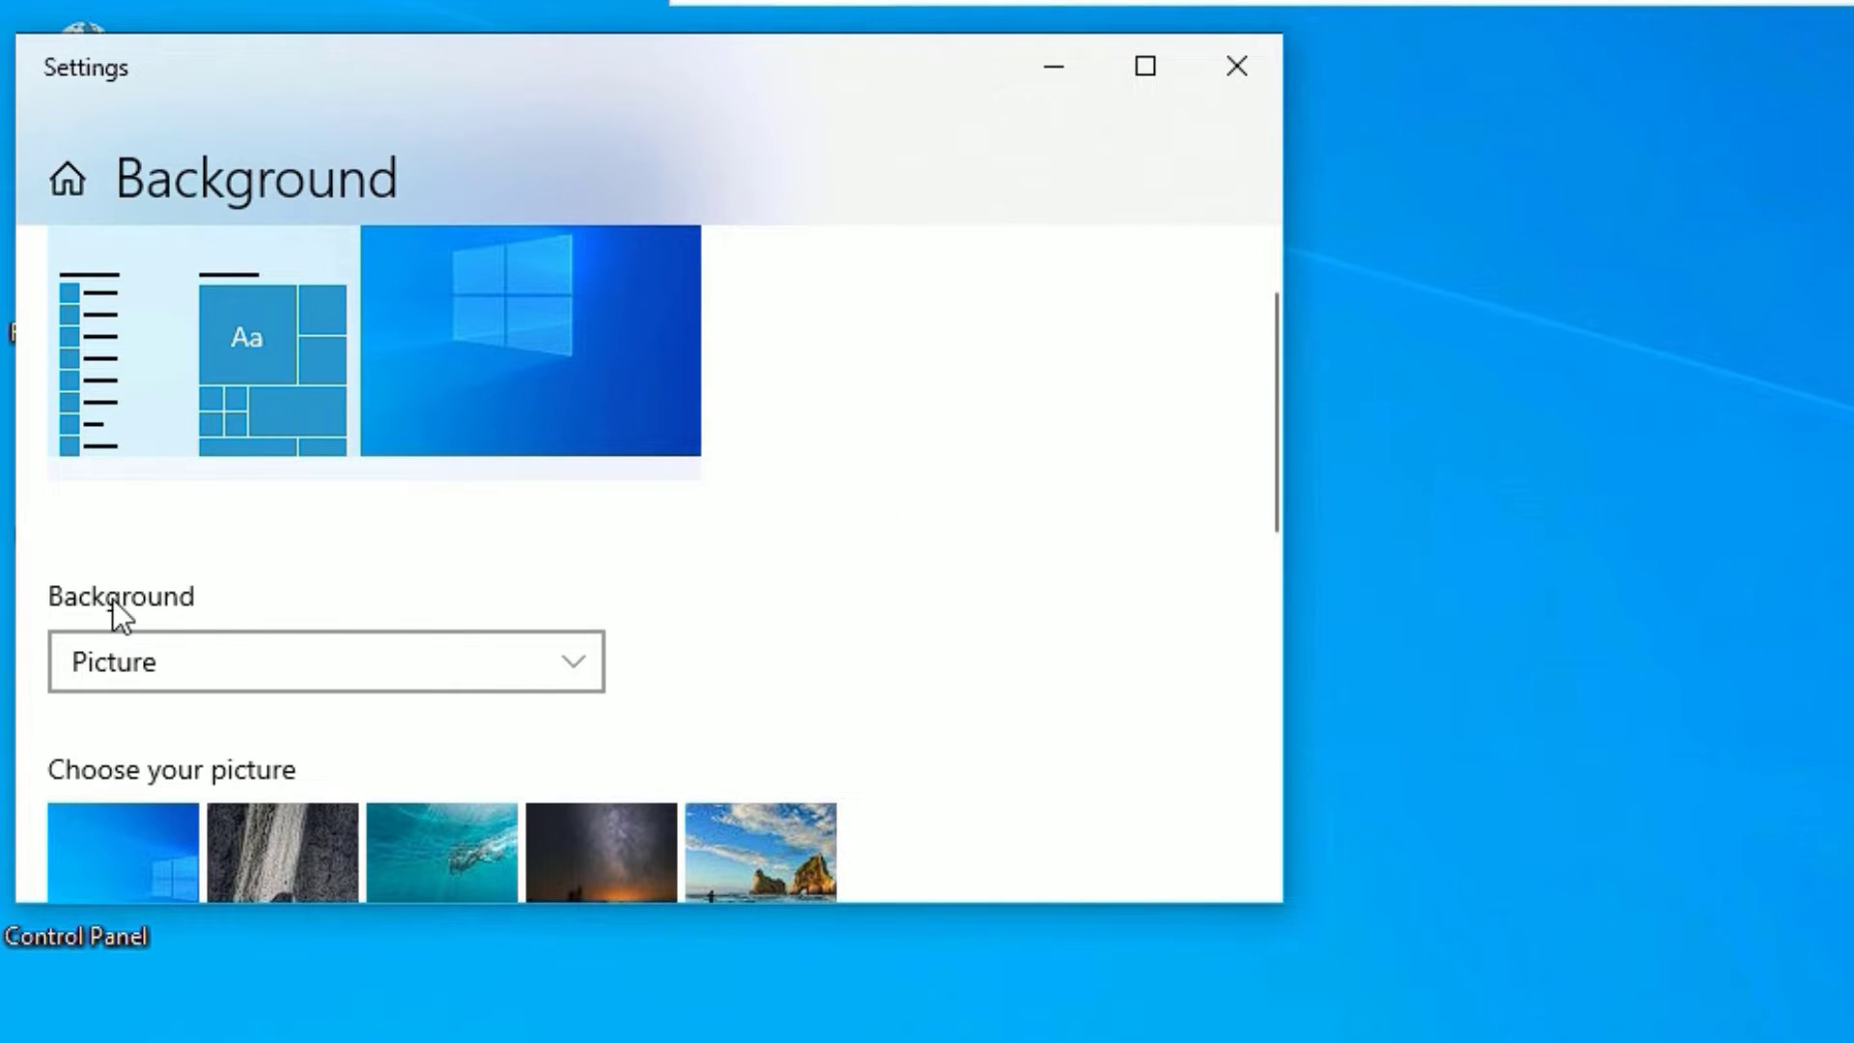
{"action": "left_click", "coordinate": [175, 651]}
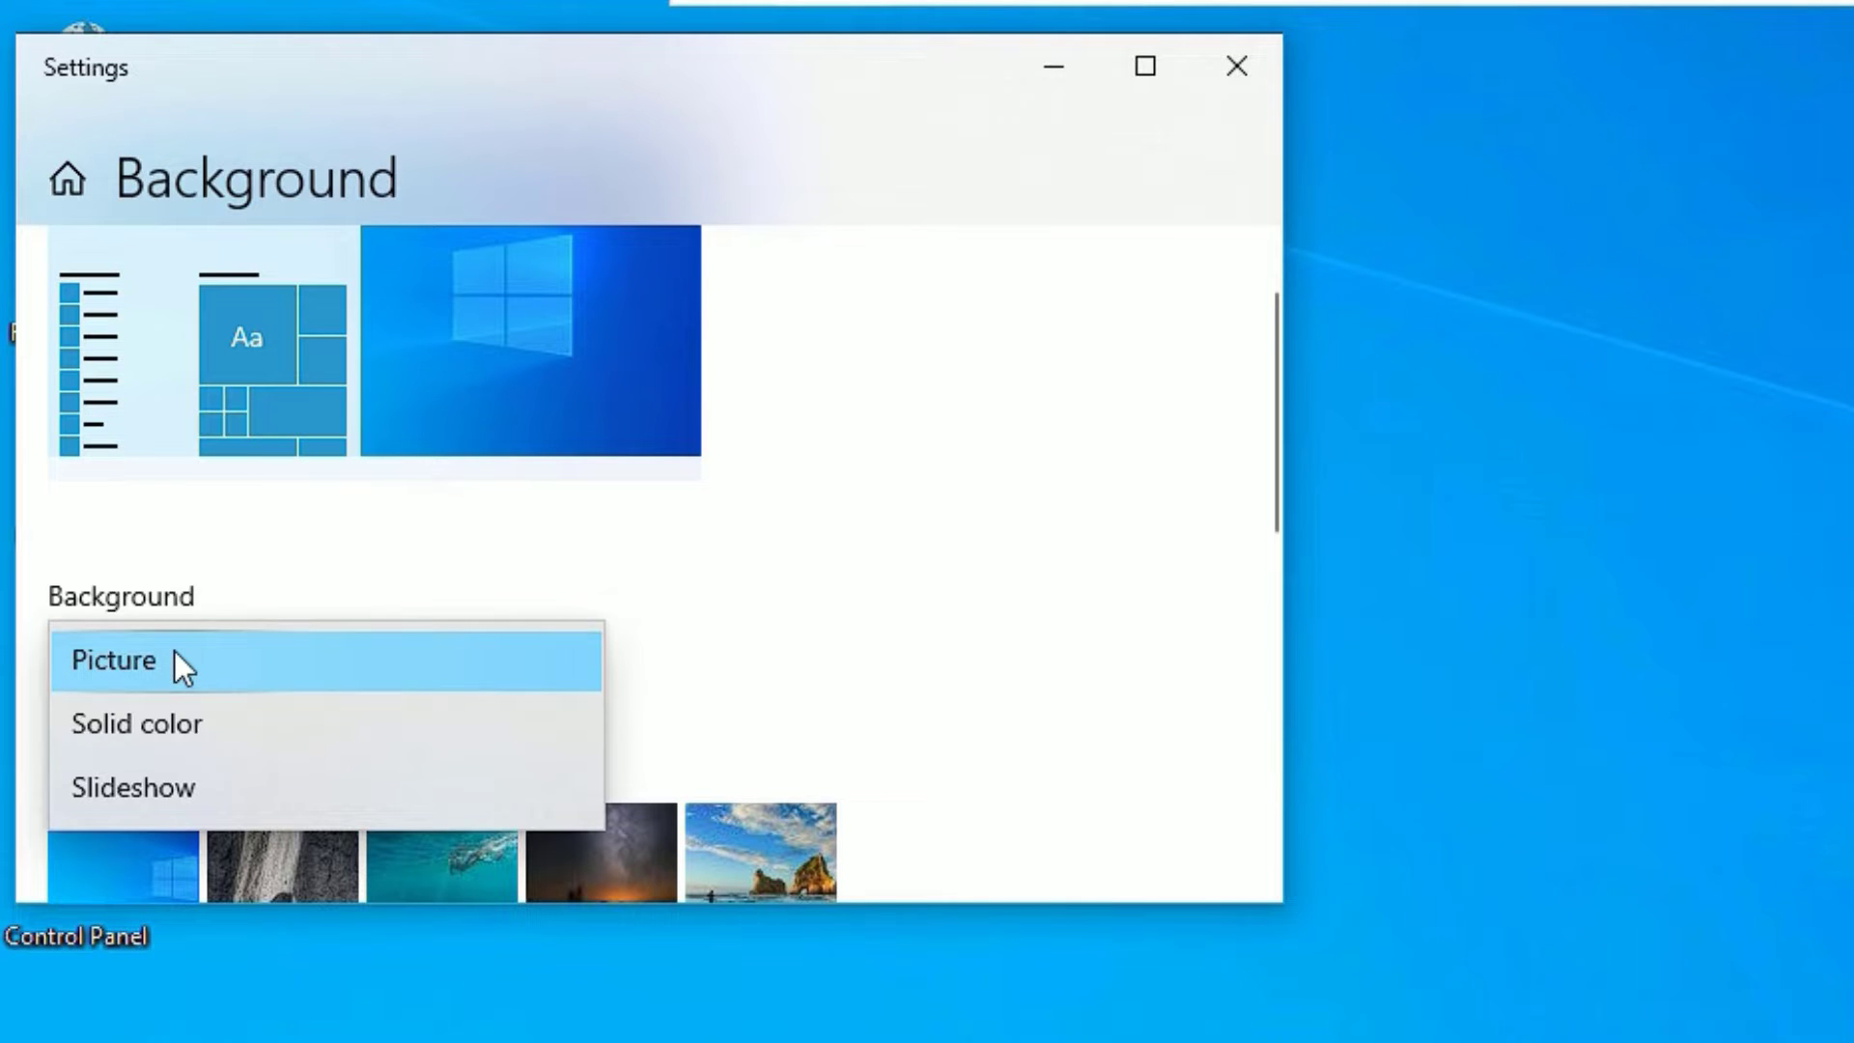
{"action": "left_click", "coordinate": [200, 724]}
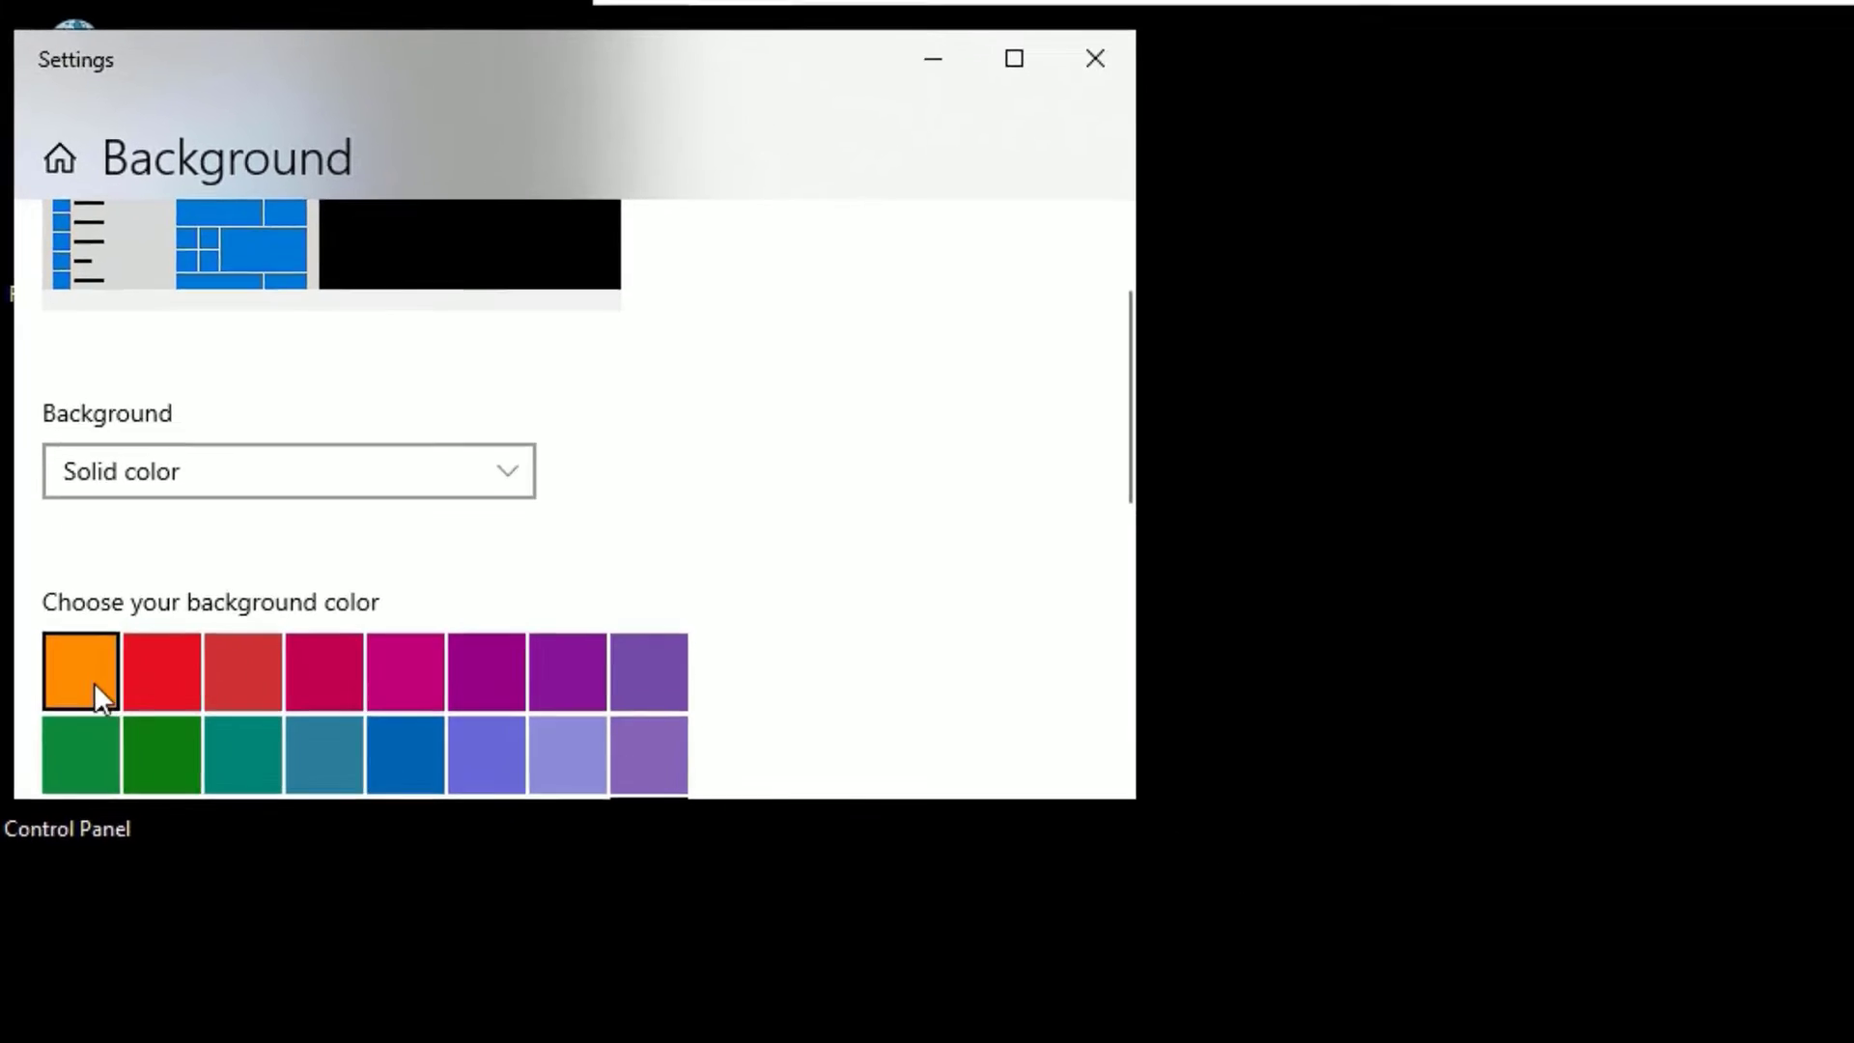
{"action": "left_click", "coordinate": [92, 696]}
{"action": "left_click", "coordinate": [349, 372]}
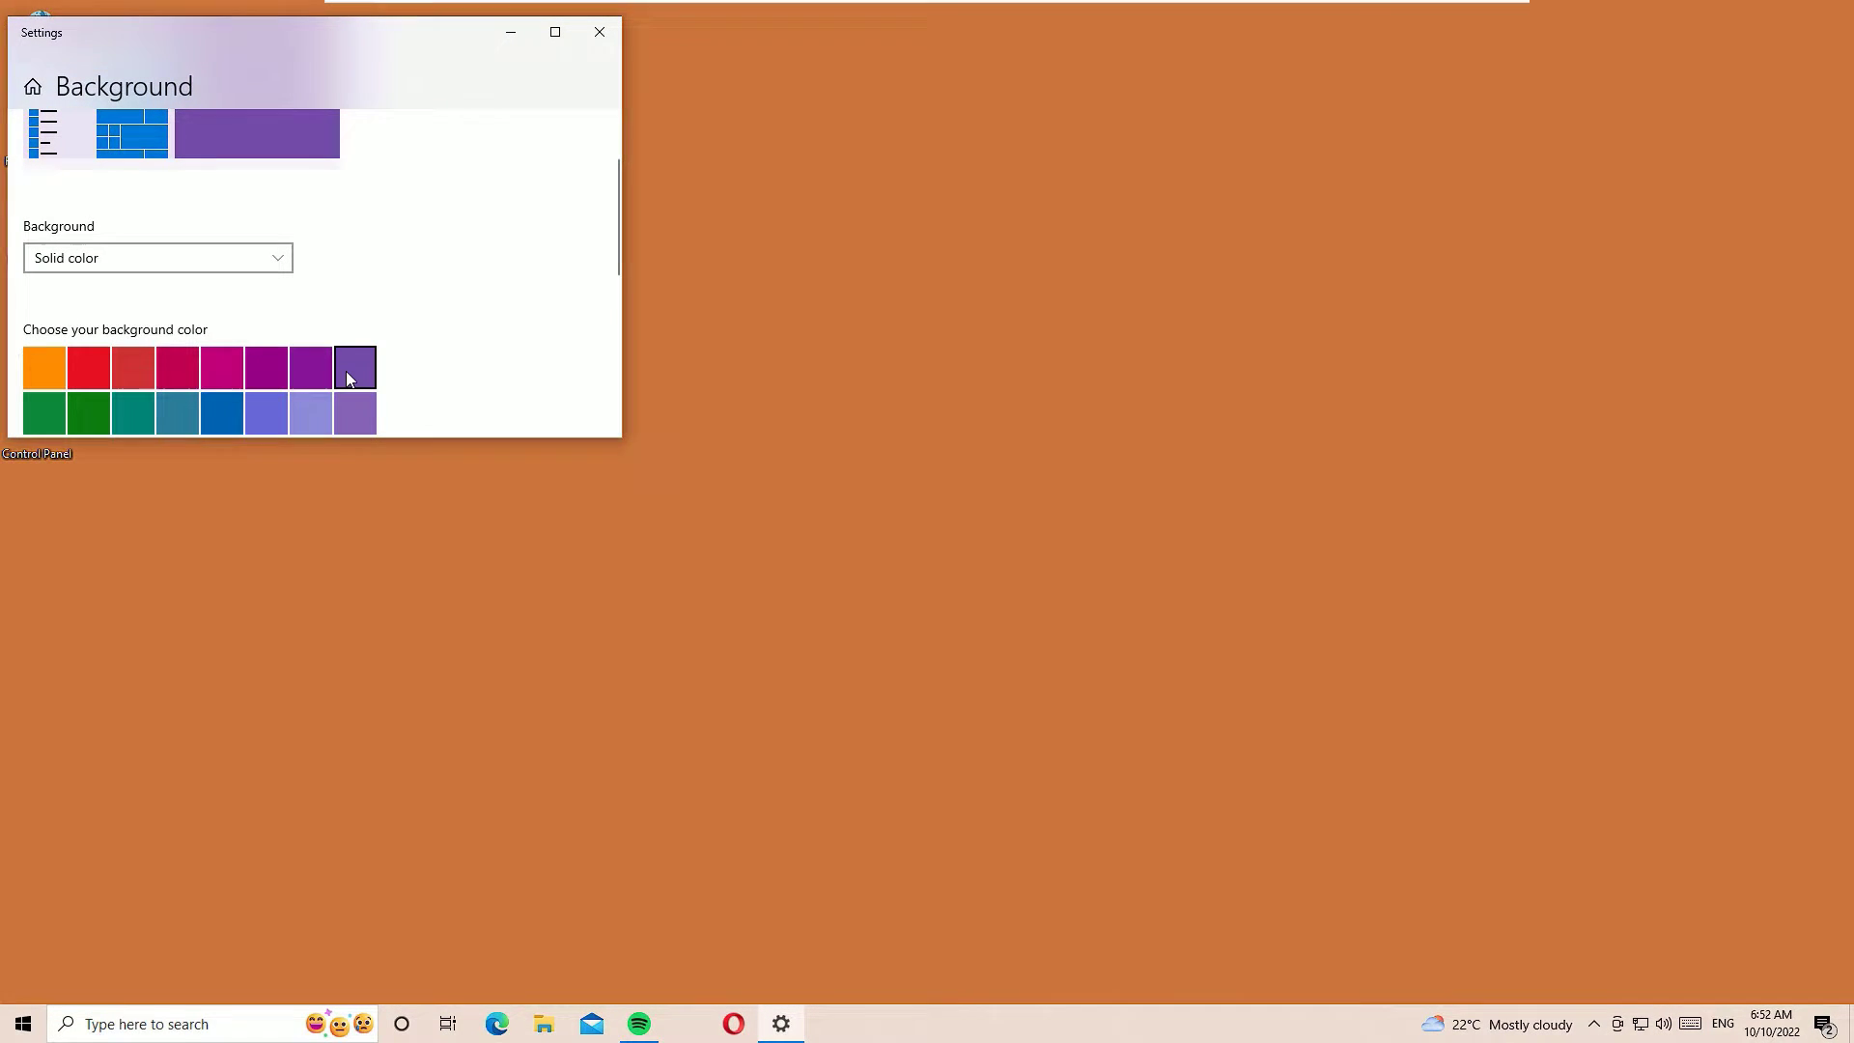
{"action": "left_click", "coordinate": [269, 379]}
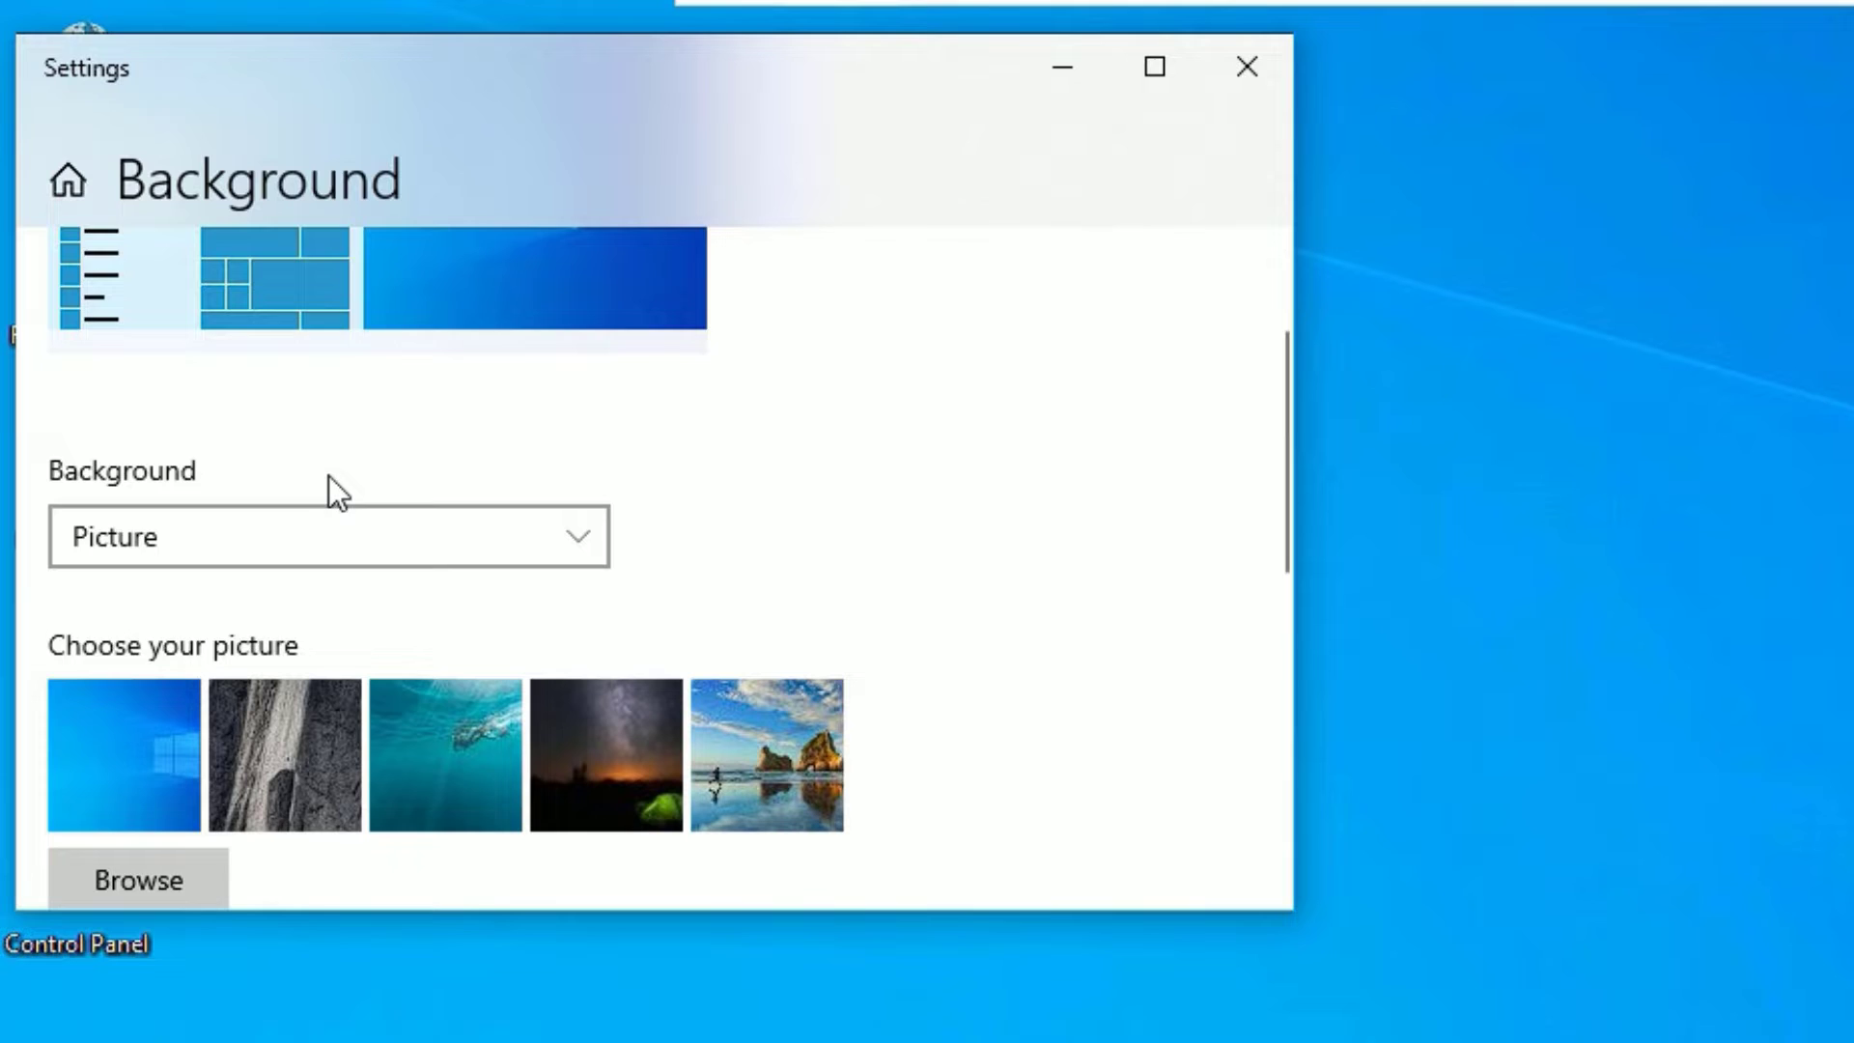
{"action": "scroll", "coordinate": [328, 476], "scroll_direction": "down", "scroll_amount": 1}
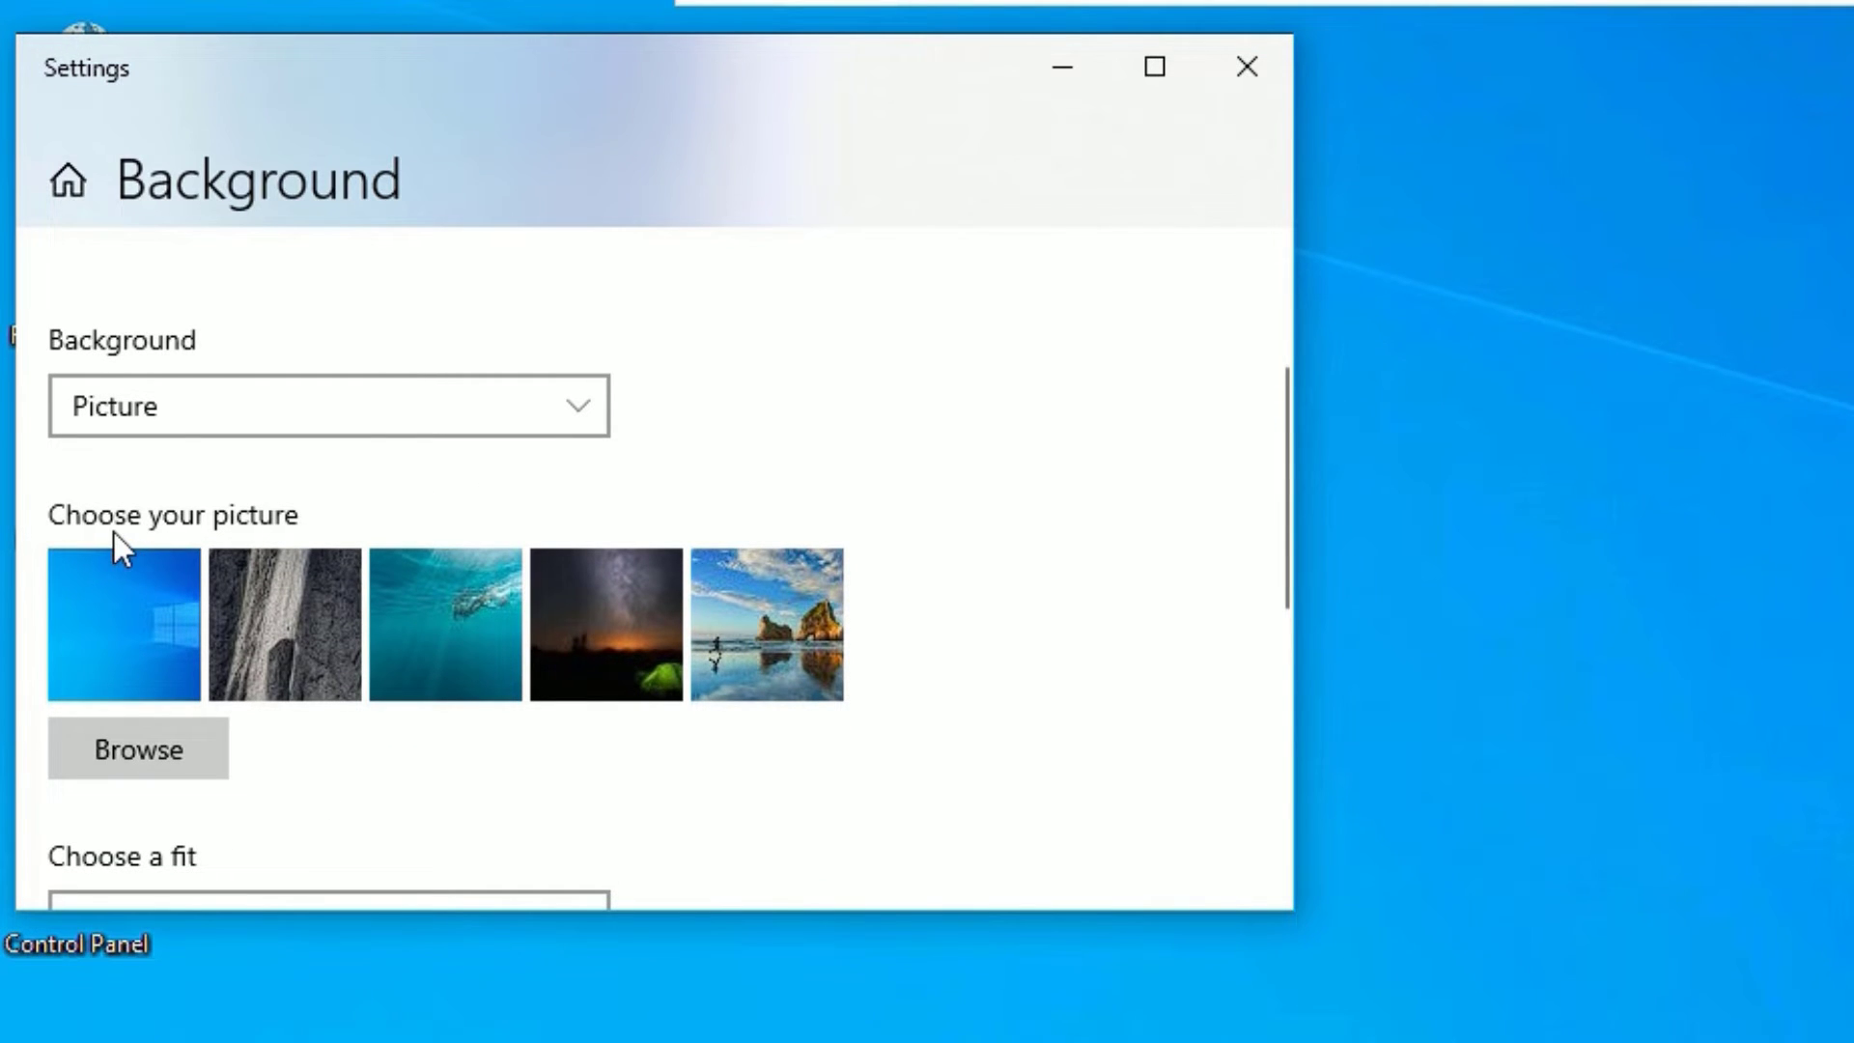
{"action": "left_click", "coordinate": [124, 760]}
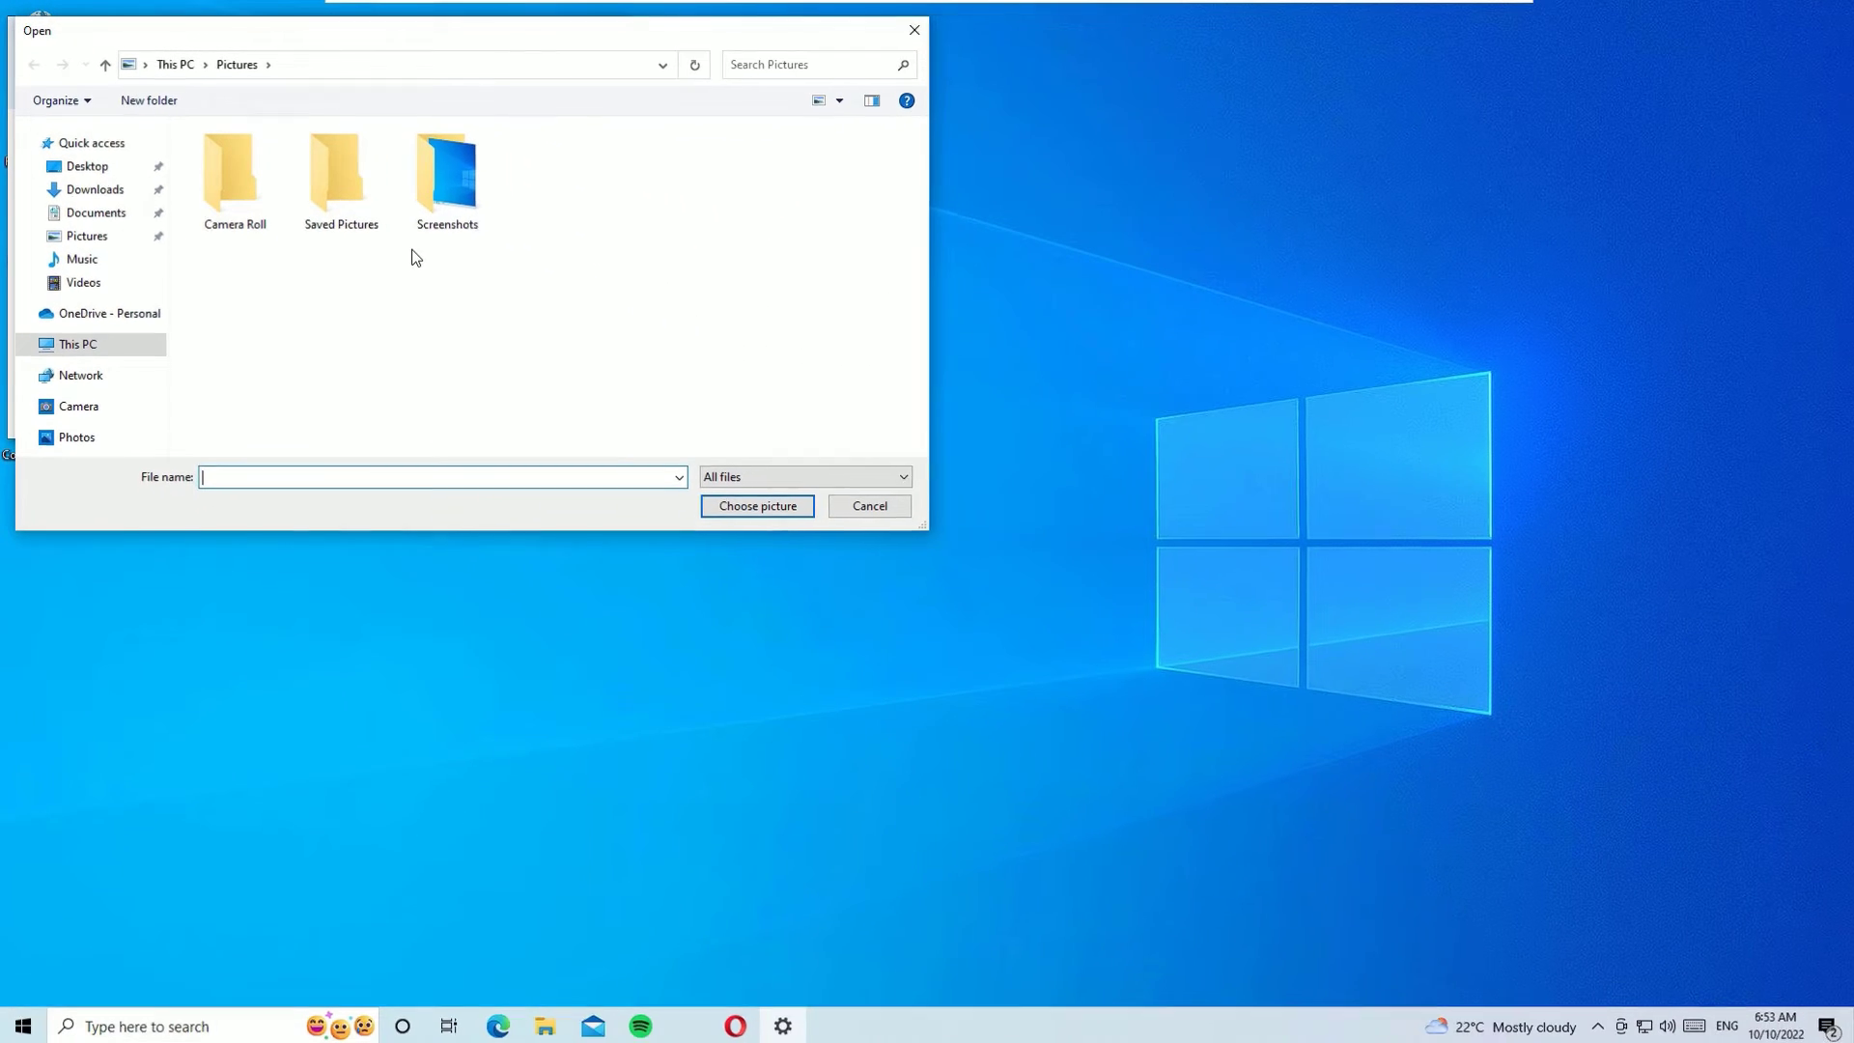
{"action": "left_click", "coordinate": [869, 505]}
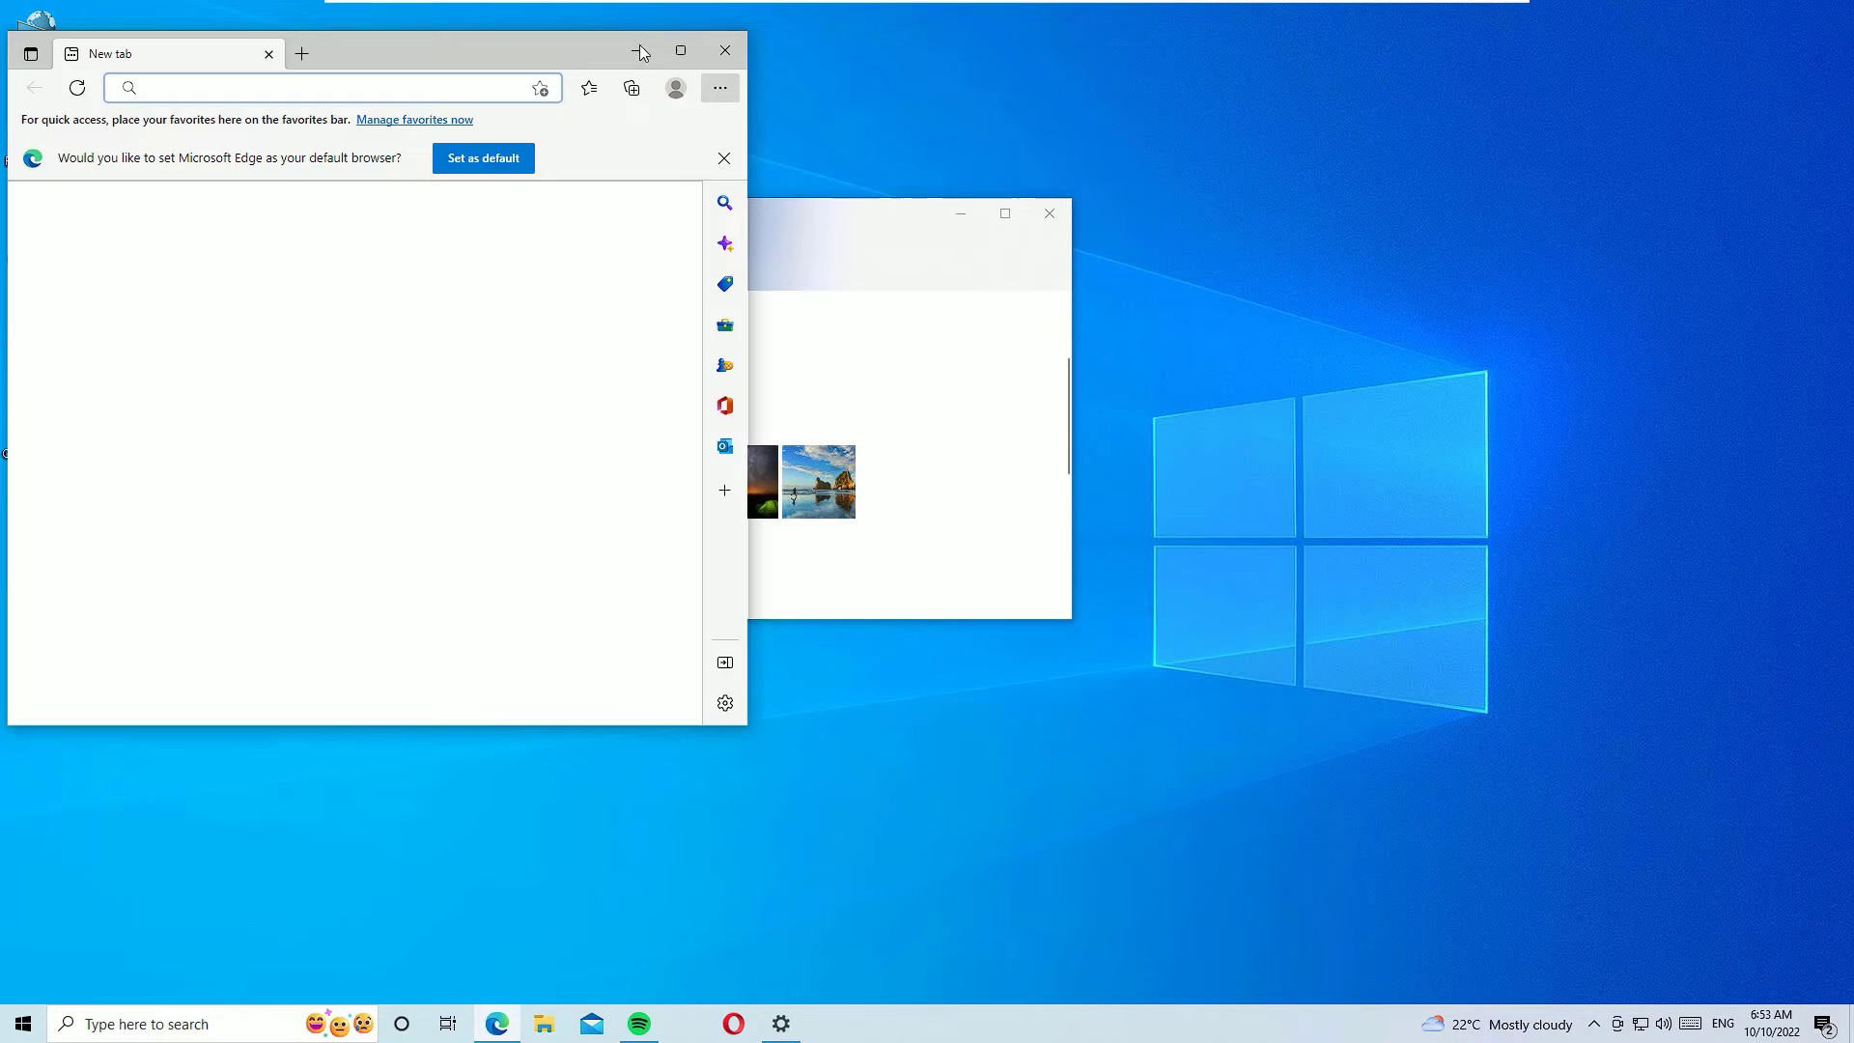
Maximize Edge, search Bing for 'pixabay' and open the Pixabay site from the results
{"action": "left_click", "coordinate": [692, 55]}
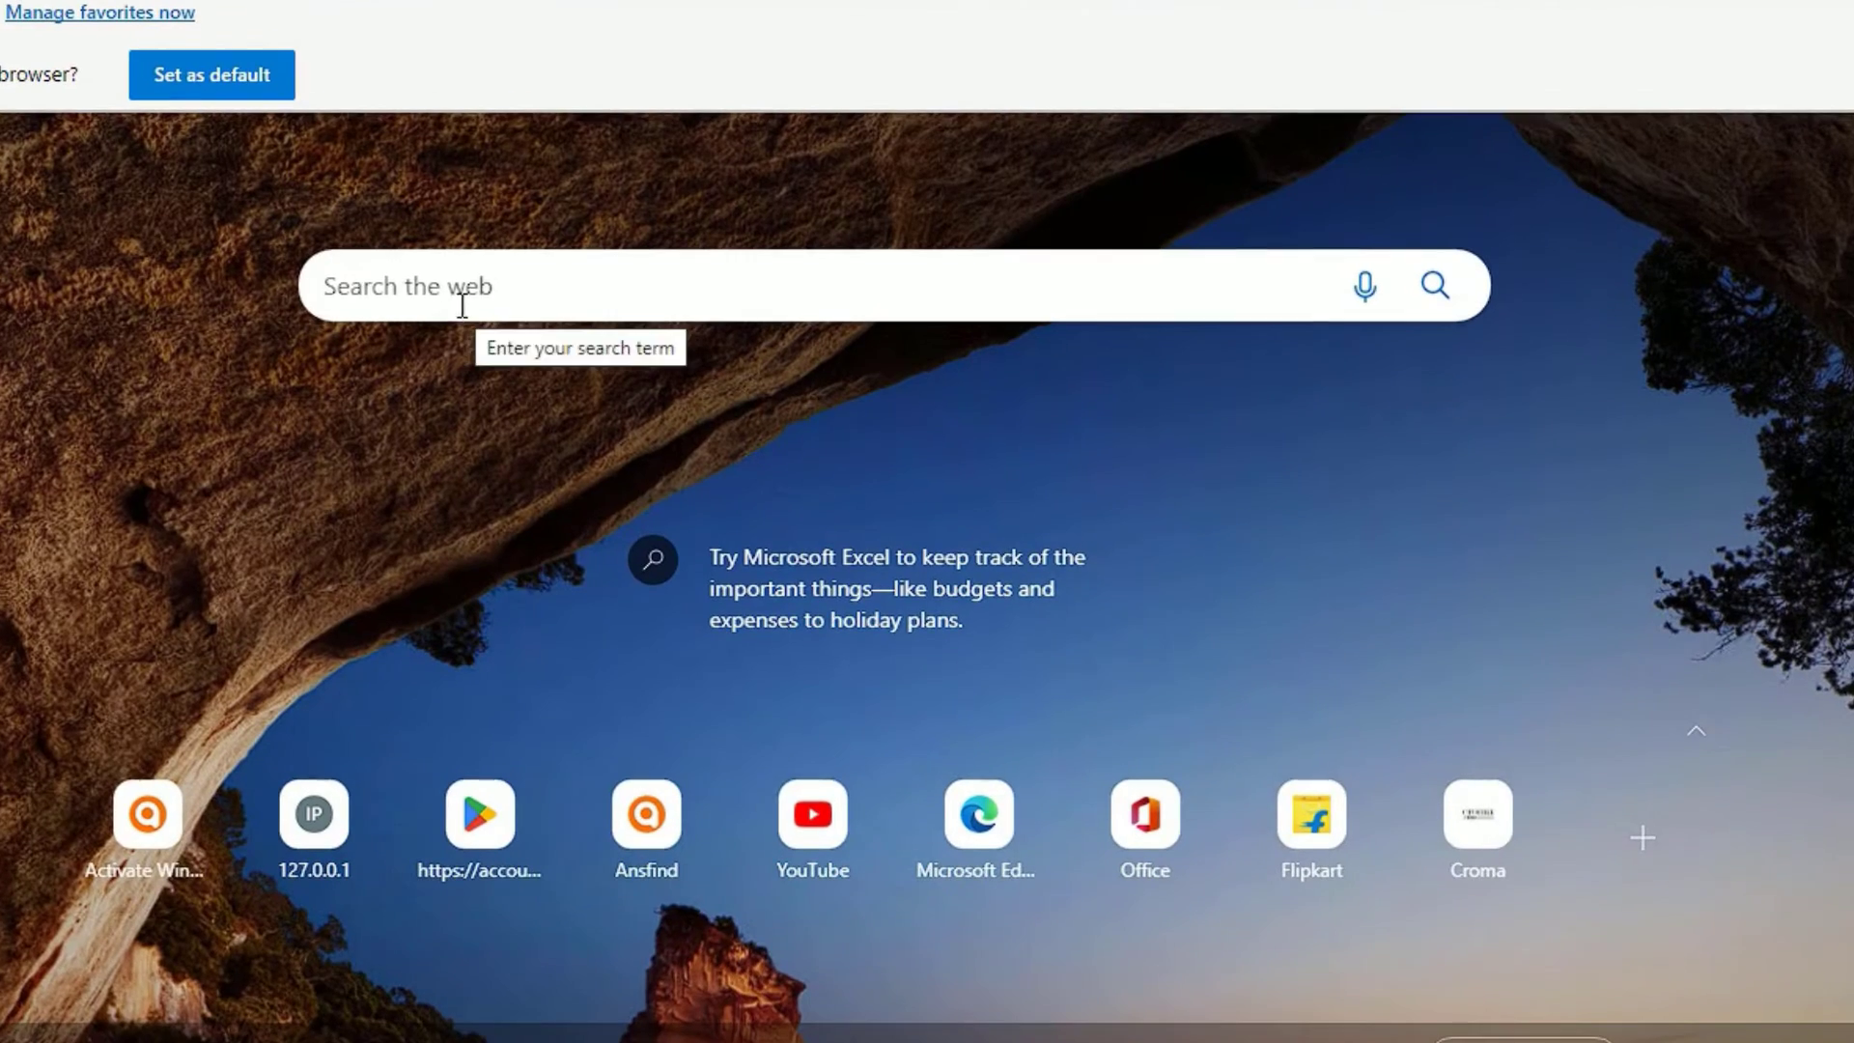
{"action": "left_click", "coordinate": [474, 302]}
{"action": "type", "text": "pixabay"}
{"action": "key", "text": "Return"}
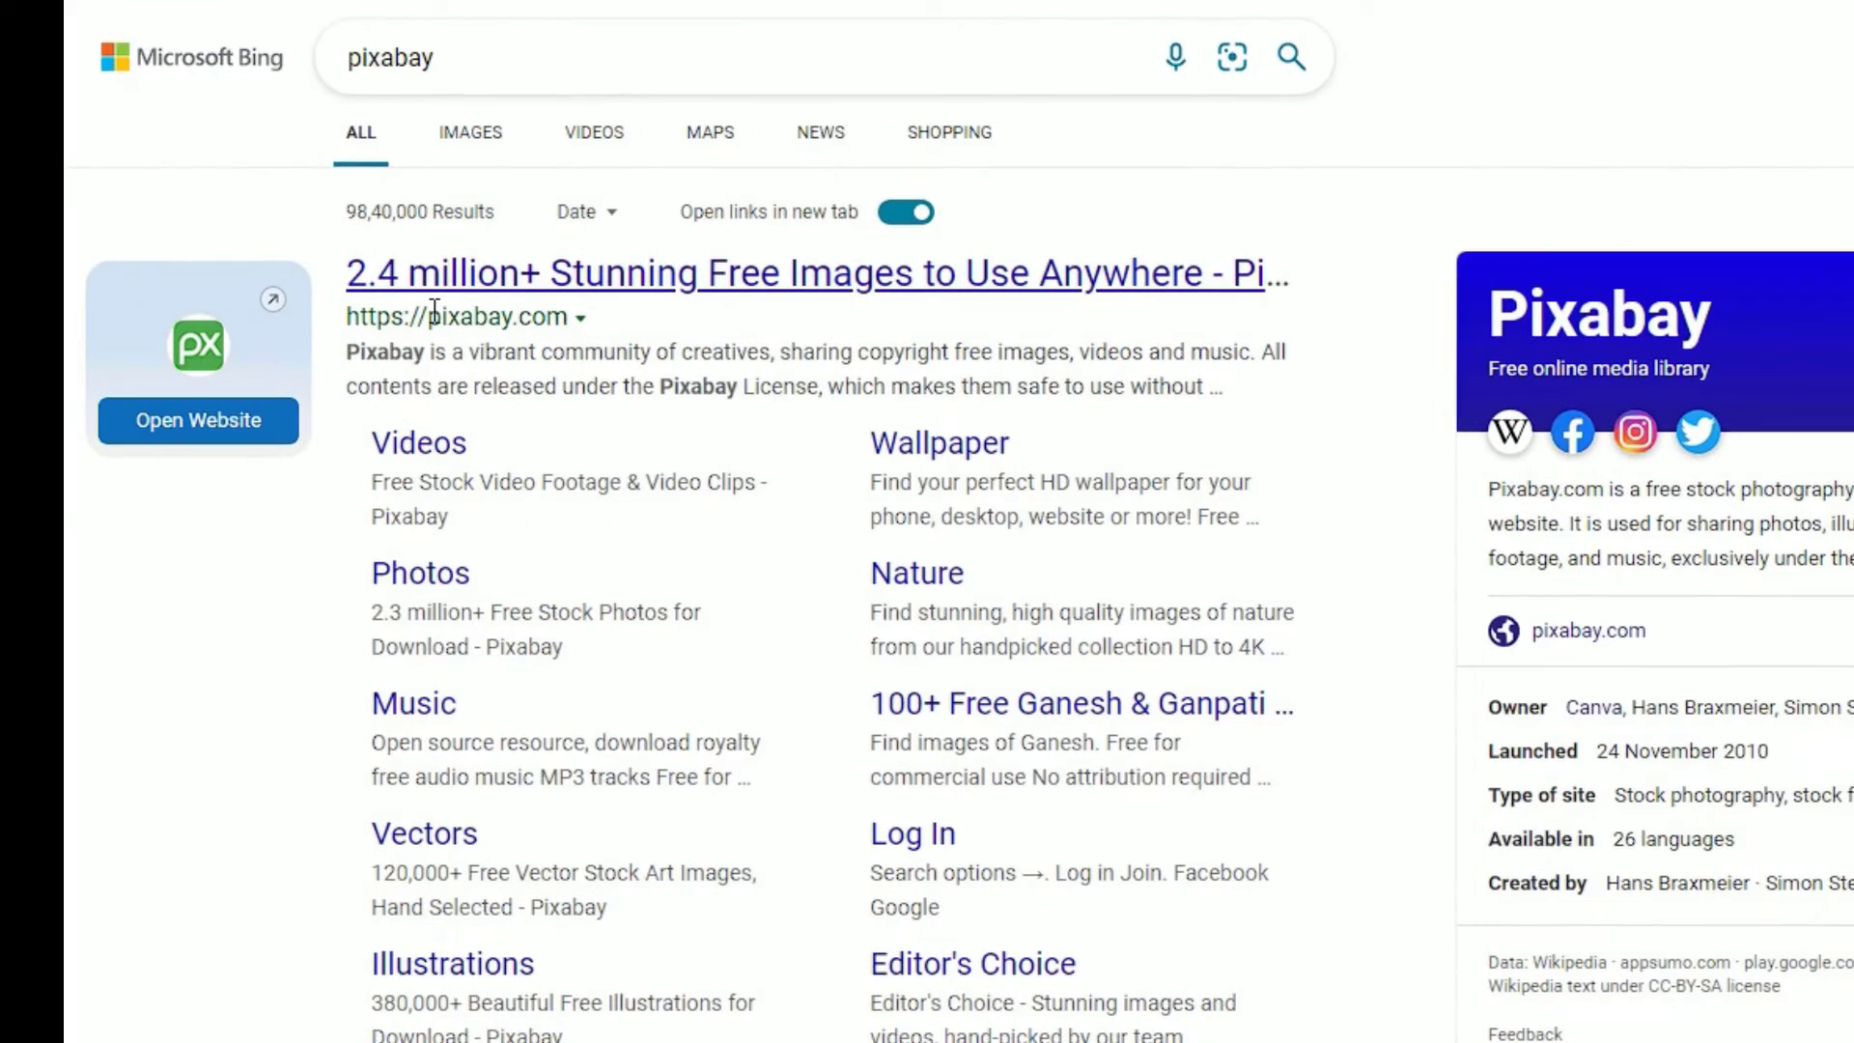
{"action": "left_click", "coordinate": [659, 273]}
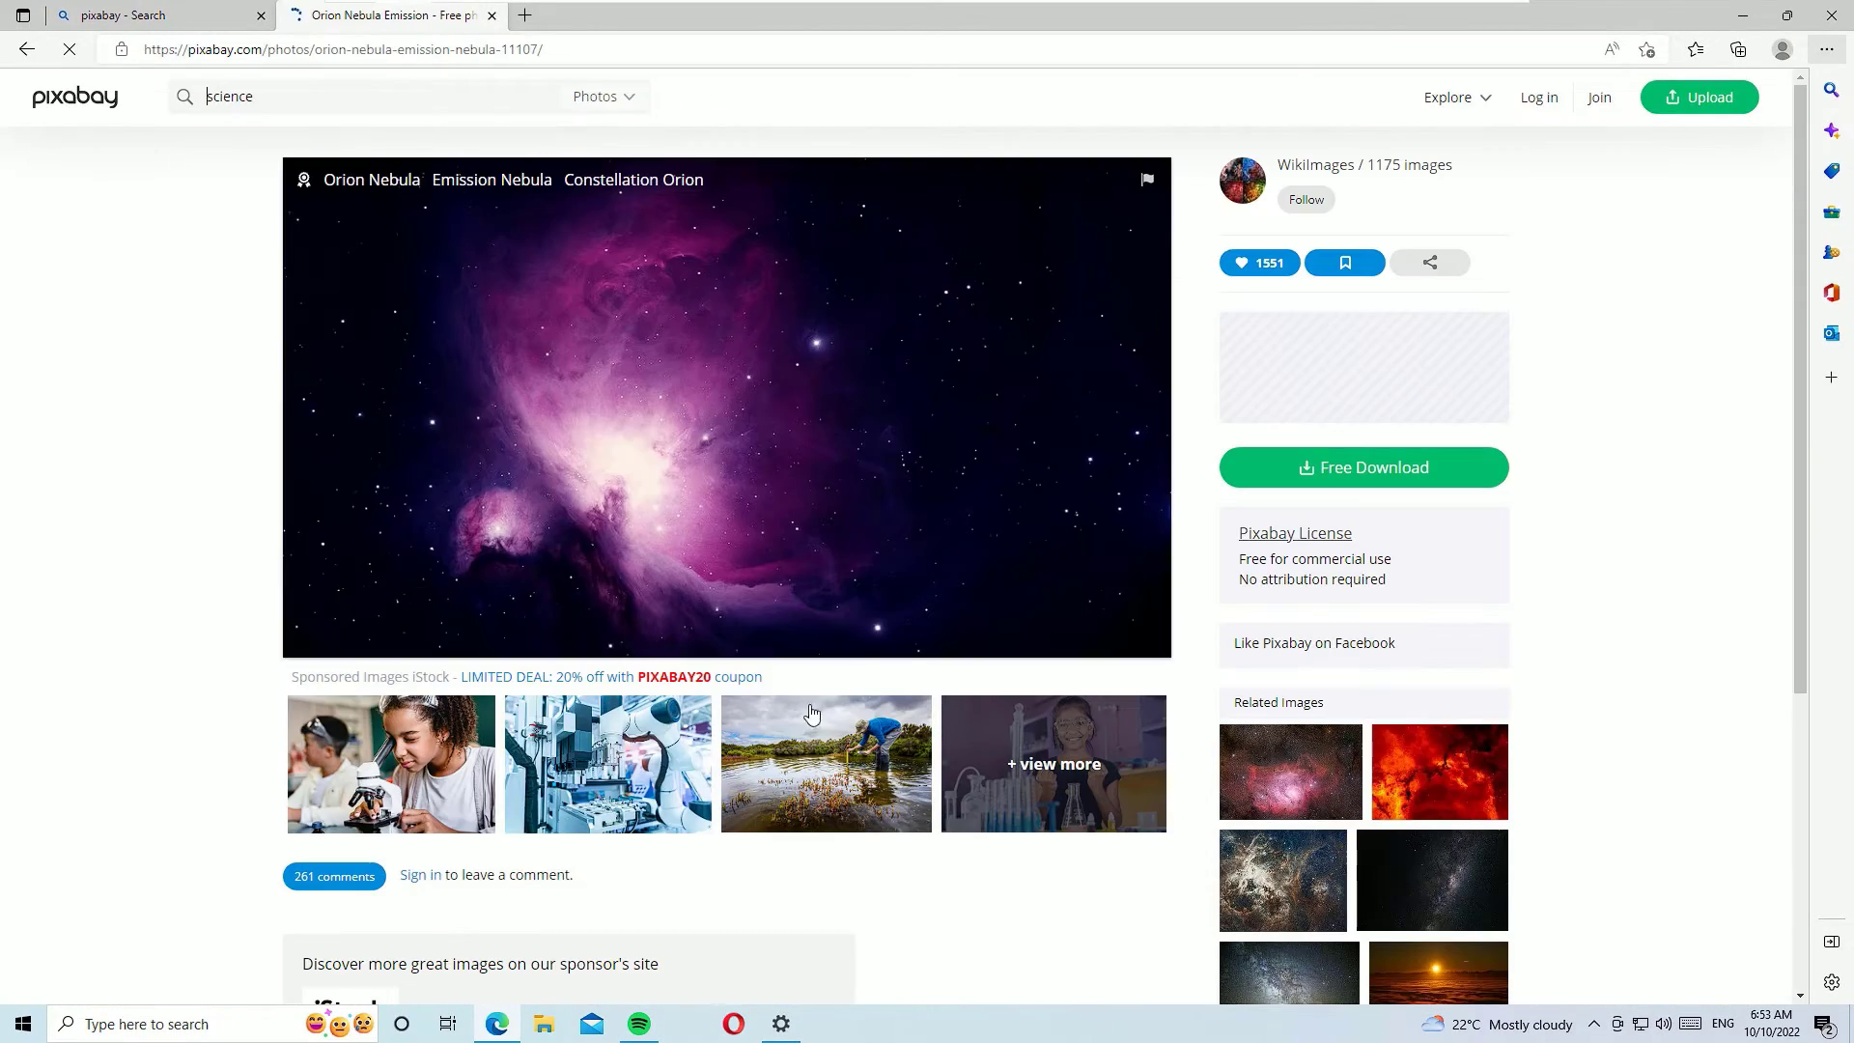
Download the Orion Nebula photo at 1920×1080, passing the reCAPTCHA check
{"action": "left_click", "coordinate": [1289, 472]}
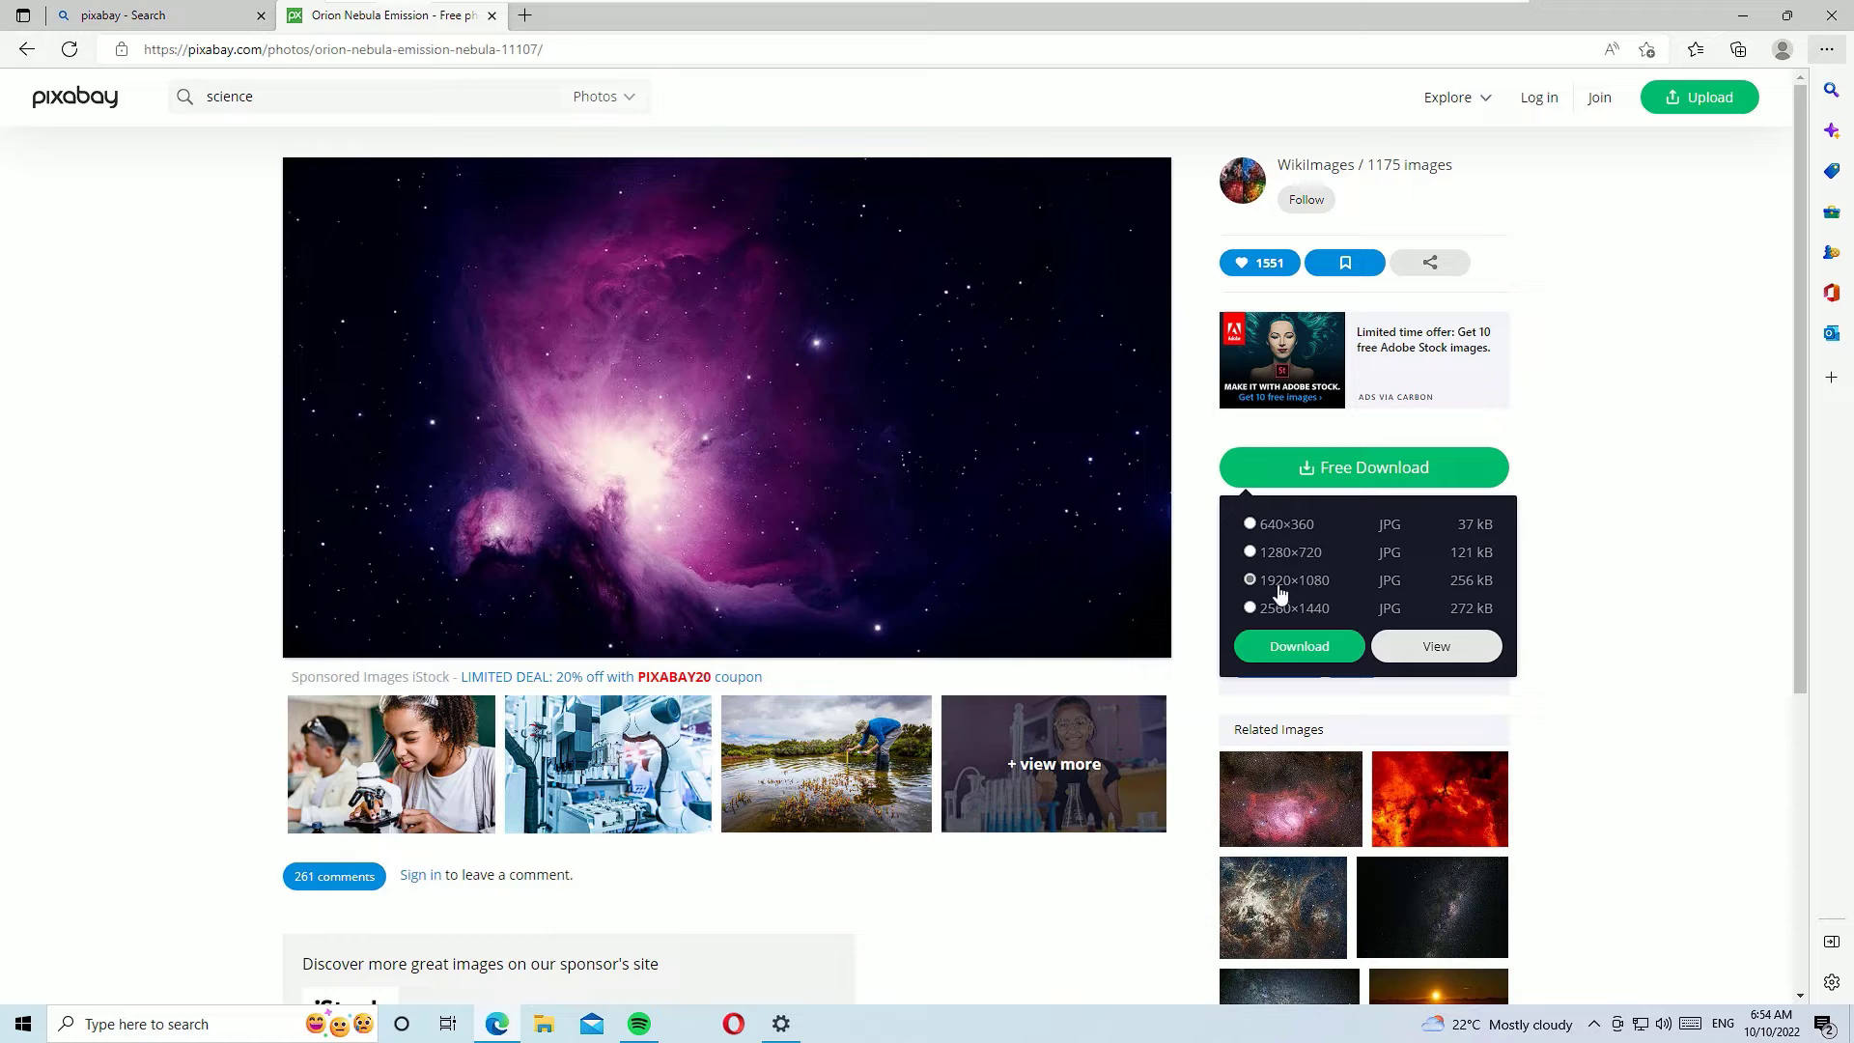
{"action": "left_click", "coordinate": [1279, 656]}
{"action": "left_click", "coordinate": [783, 560]}
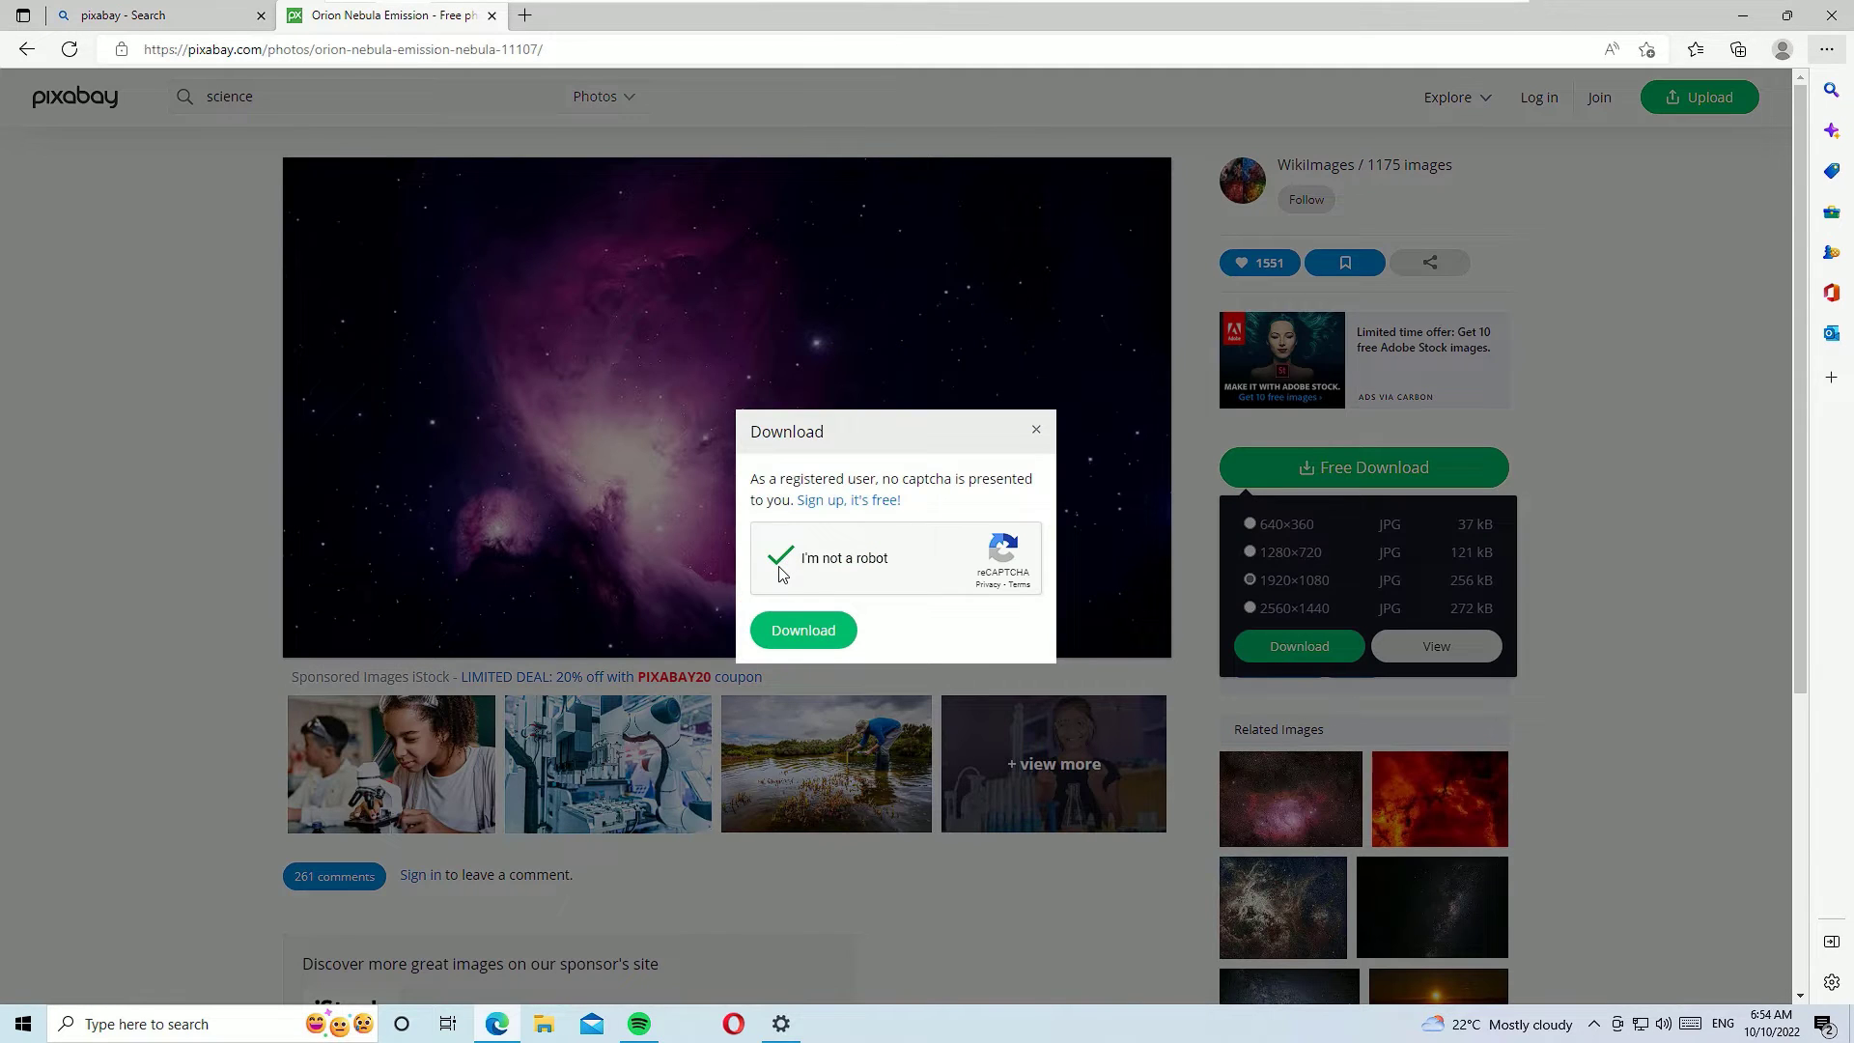
{"action": "left_click", "coordinate": [804, 630]}
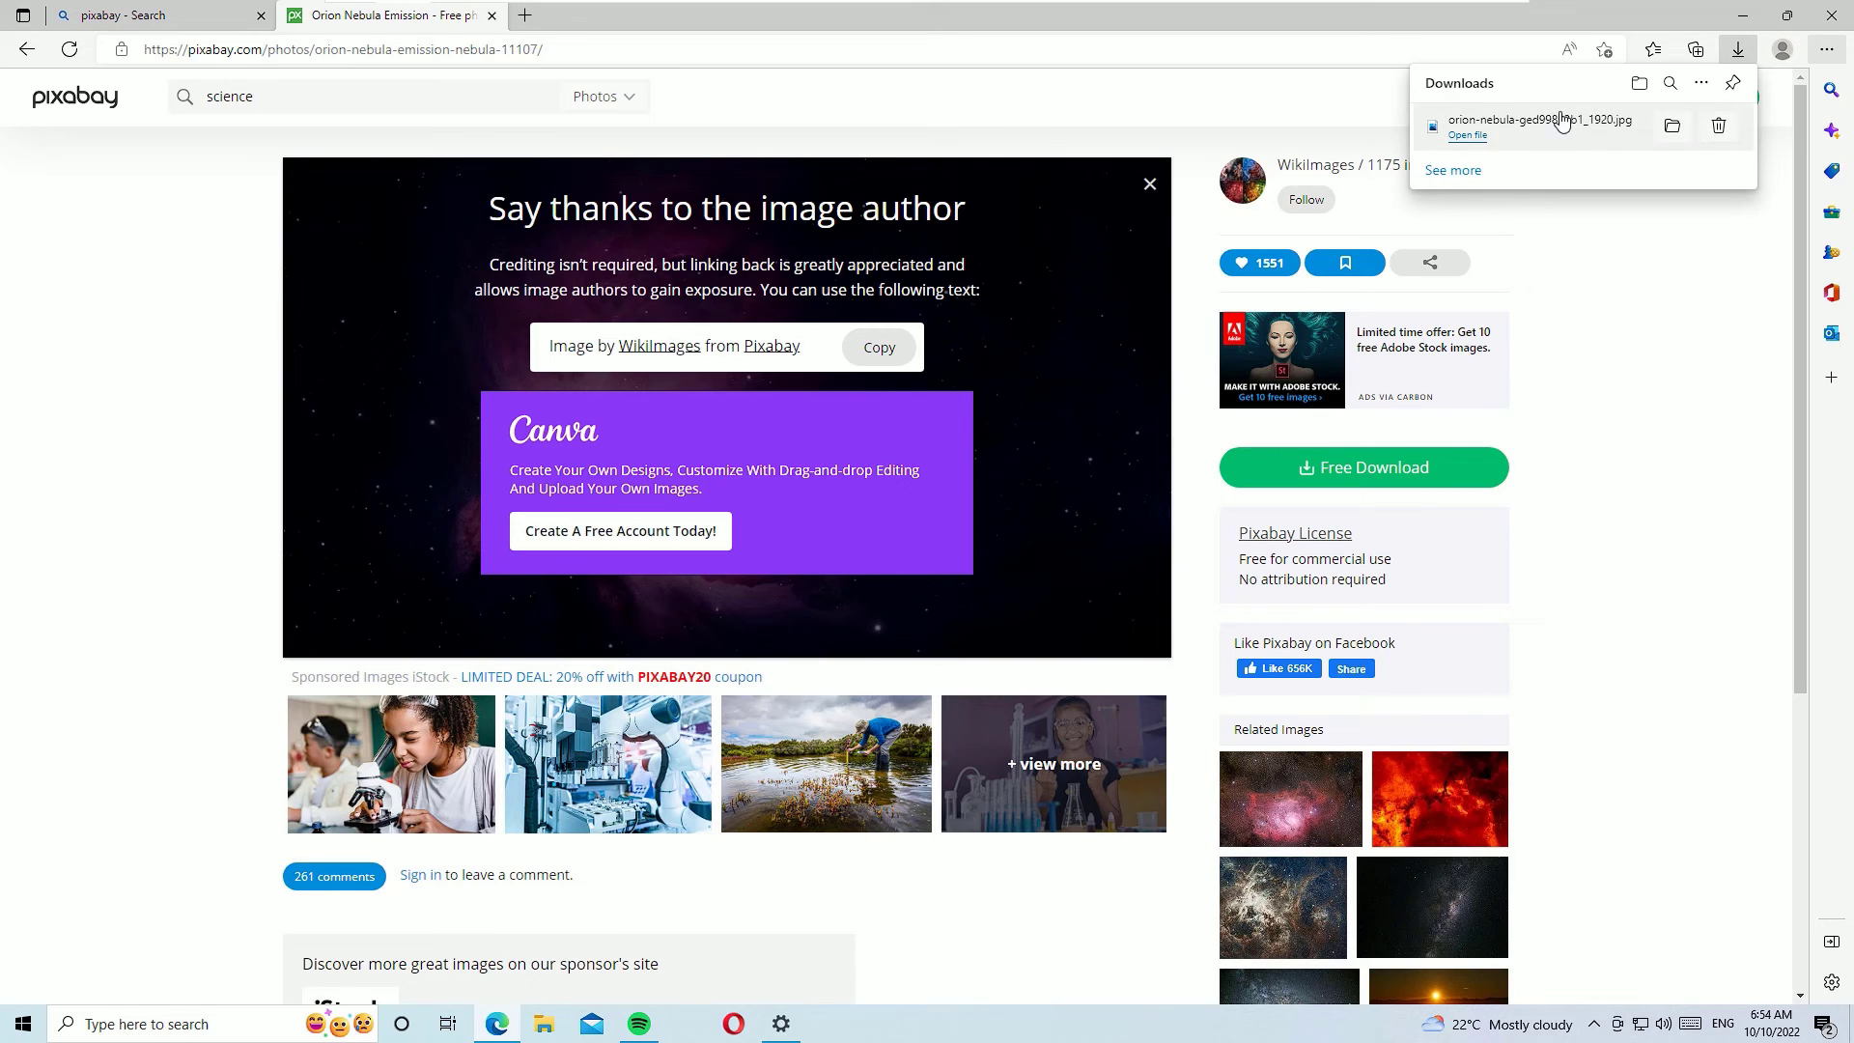
Confirm the jpg landed in Downloads, close Explorer and minimize Edge to the desktop
{"action": "left_click", "coordinate": [1672, 127]}
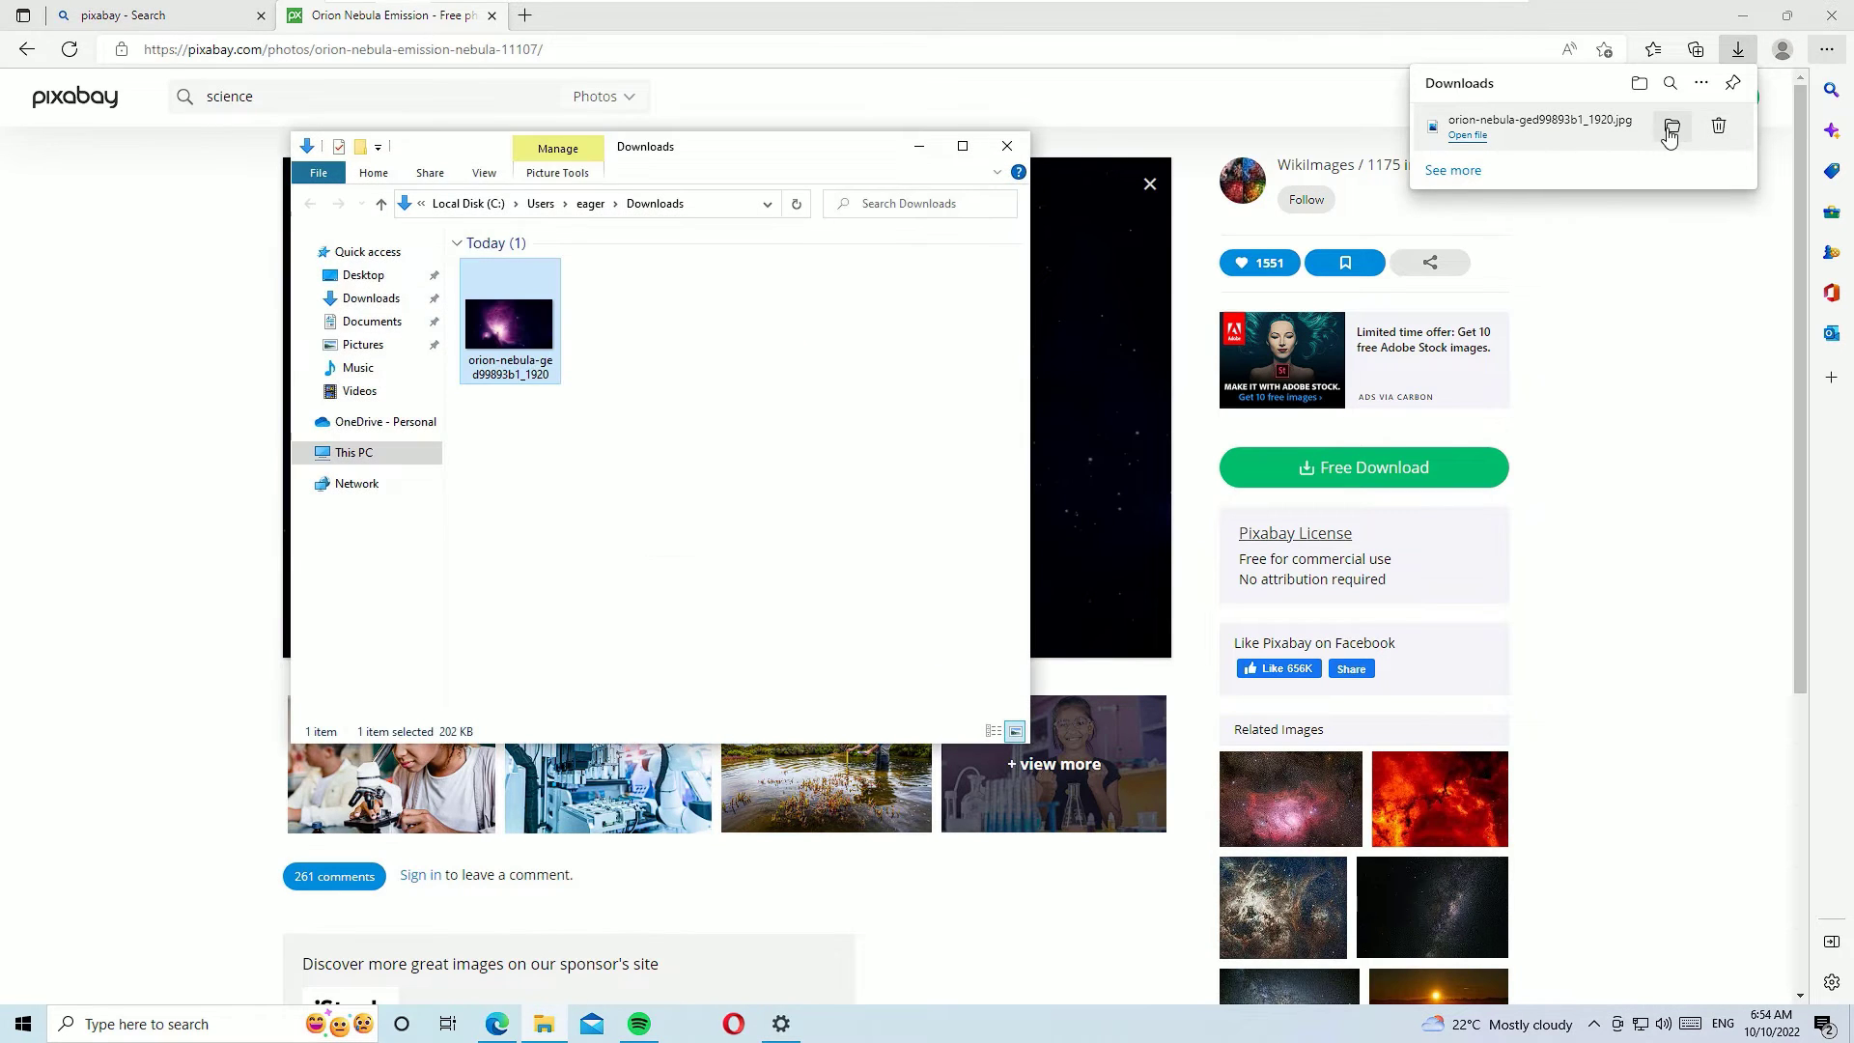
{"action": "left_click_drag", "start_coordinate": [997, 145], "coordinate": [889, 191]}
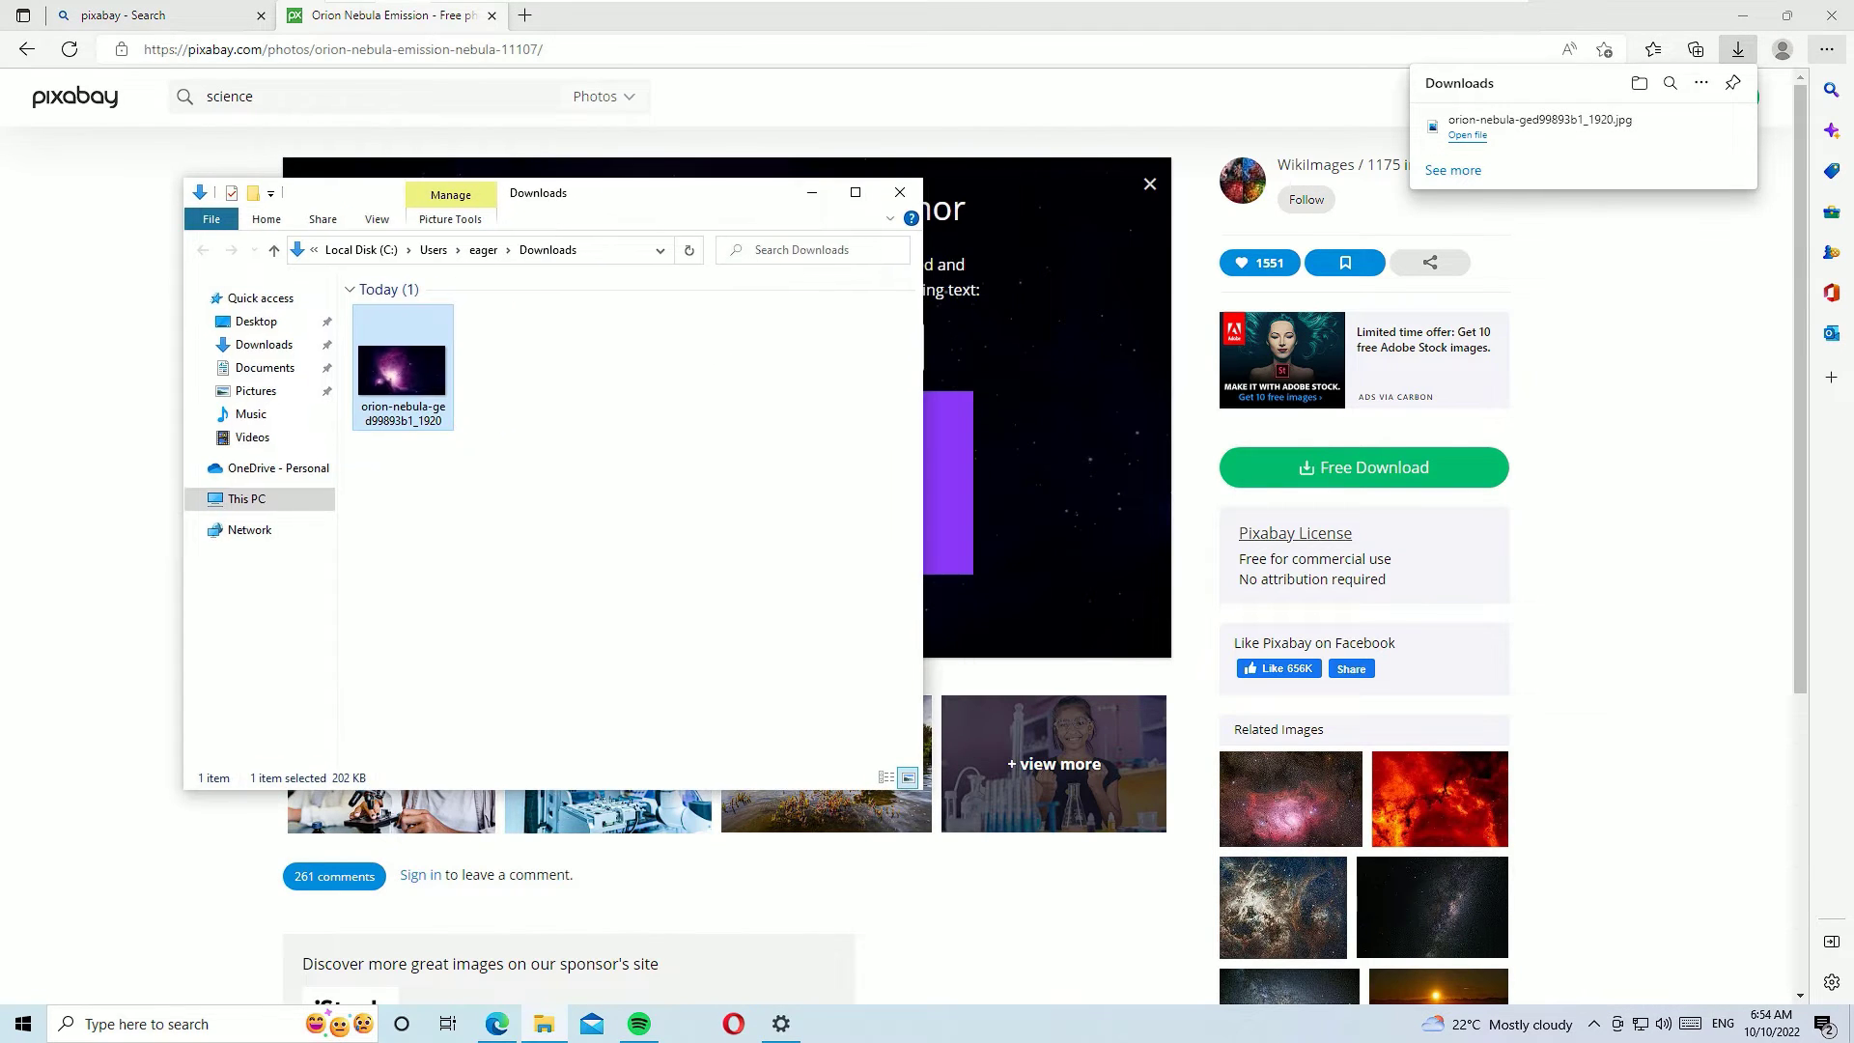
{"action": "left_click", "coordinate": [895, 194]}
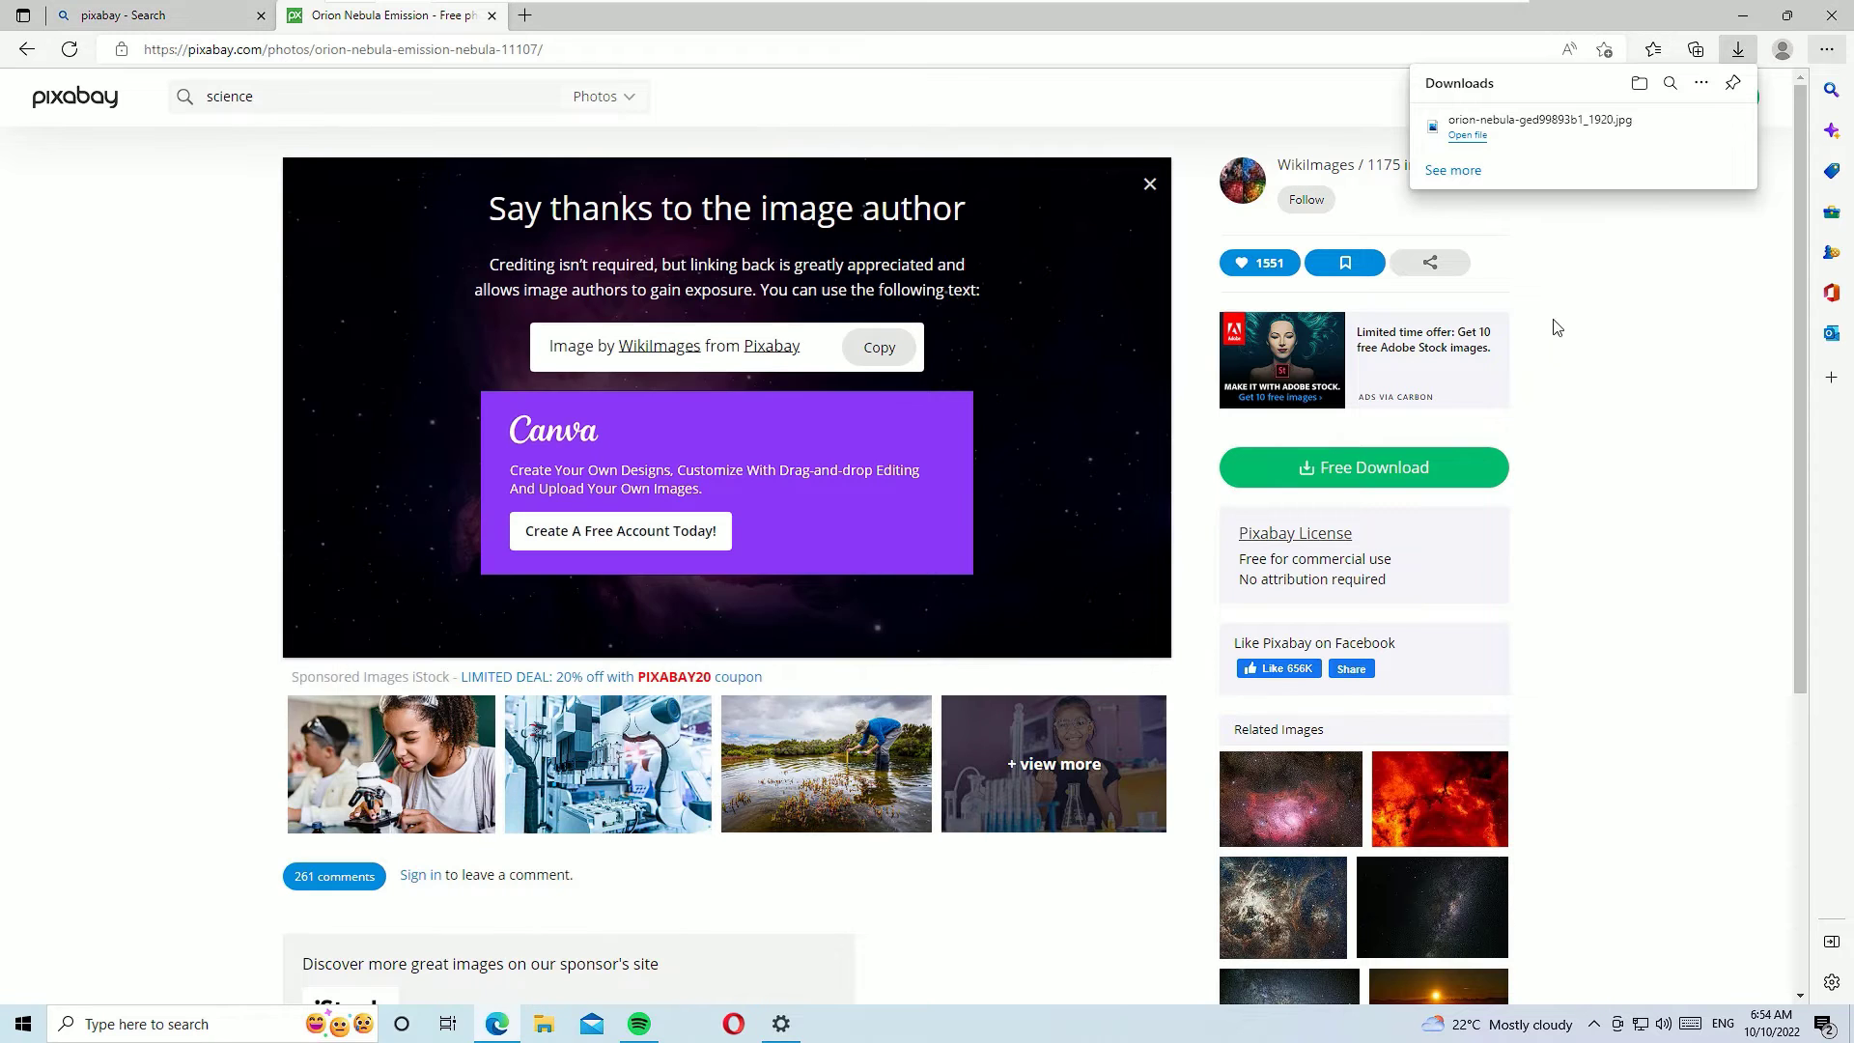
{"action": "left_click", "coordinate": [1748, 20]}
Reopen Personalize from the desktop, keep Picture as background type and start browsing for a file
{"action": "right_click", "coordinate": [358, 269]}
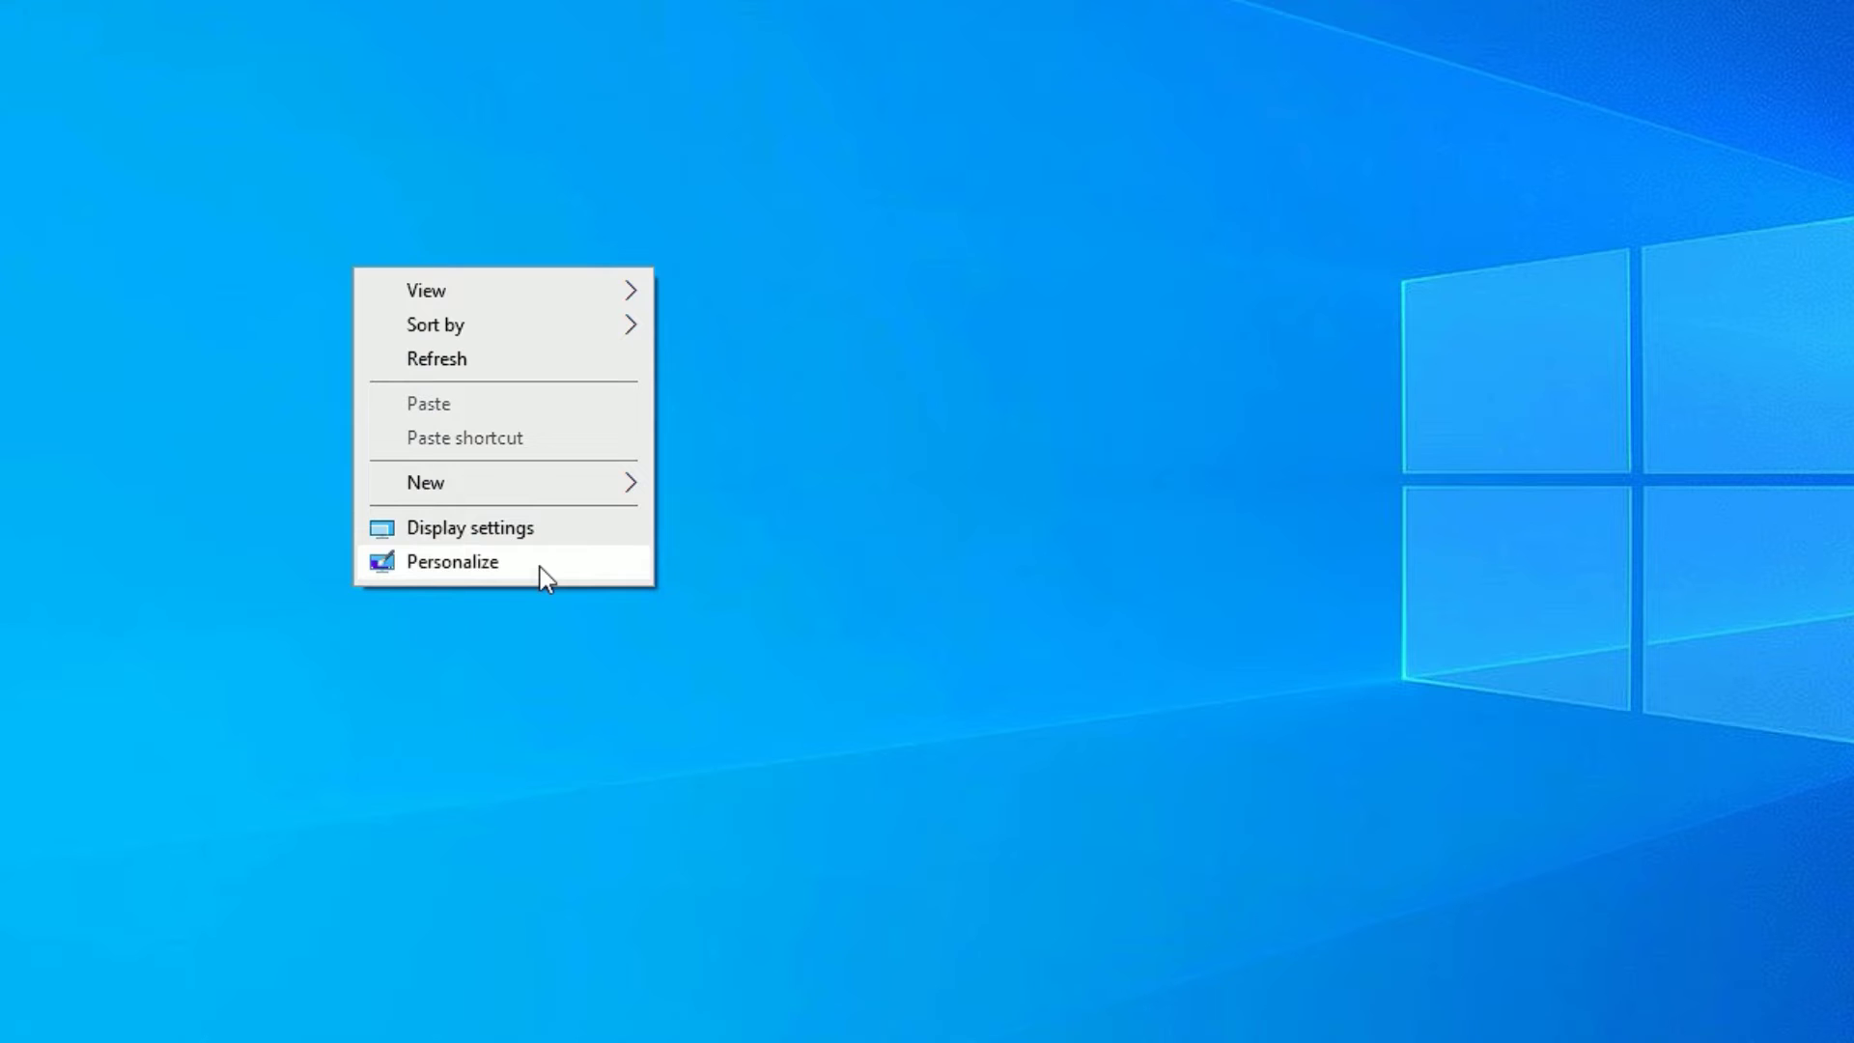
{"action": "left_click", "coordinate": [541, 566]}
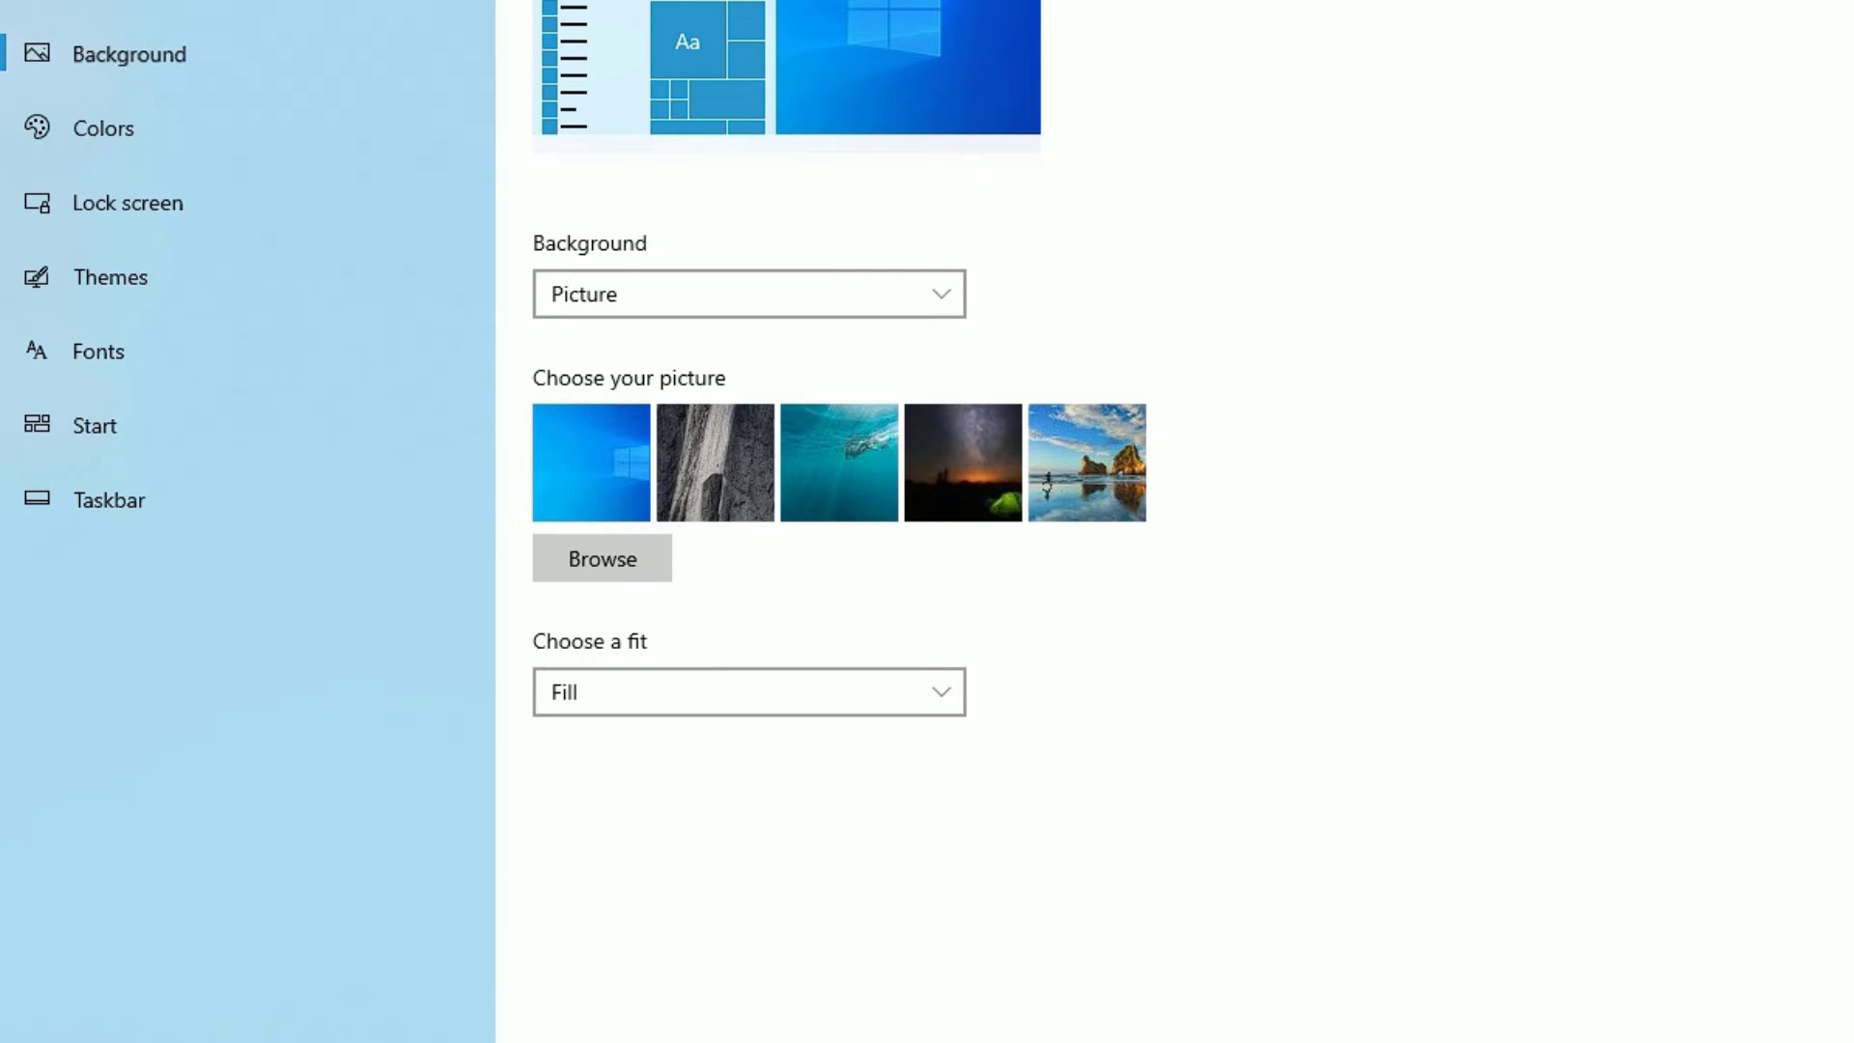
{"action": "left_click", "coordinate": [567, 279]}
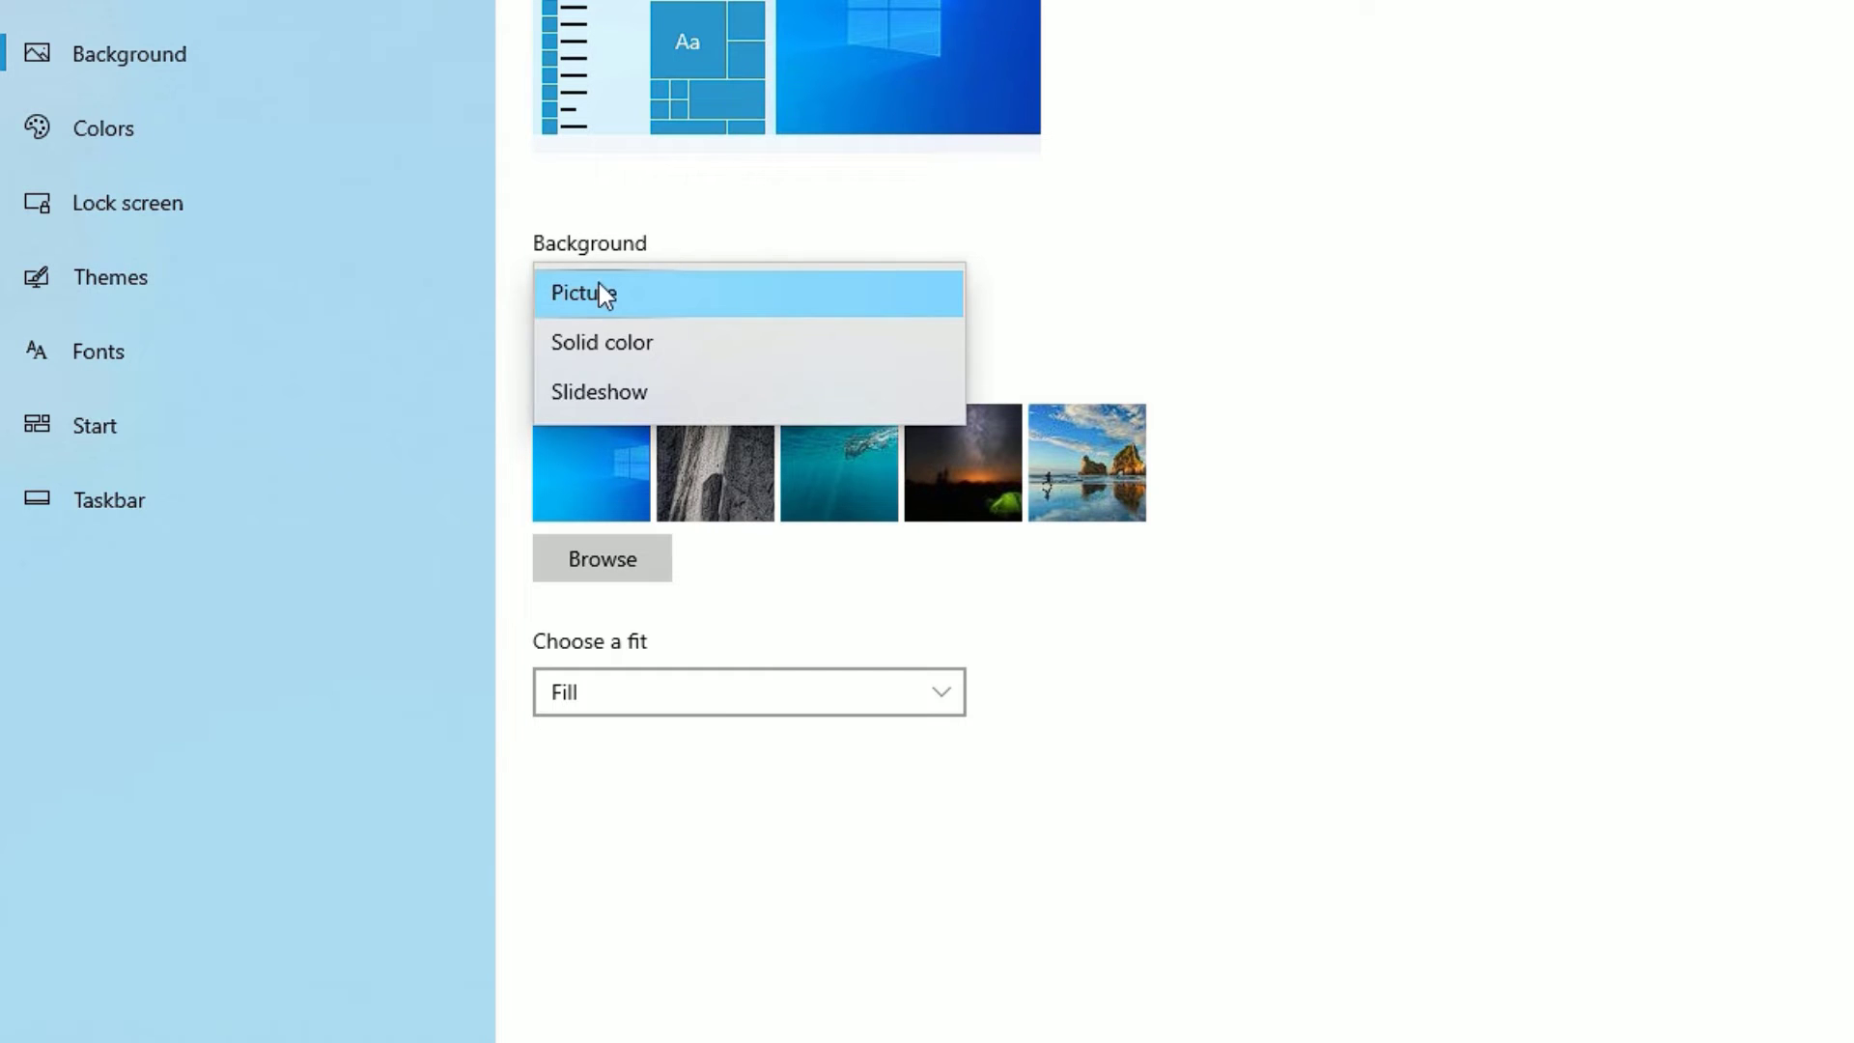
{"action": "left_click", "coordinate": [609, 571]}
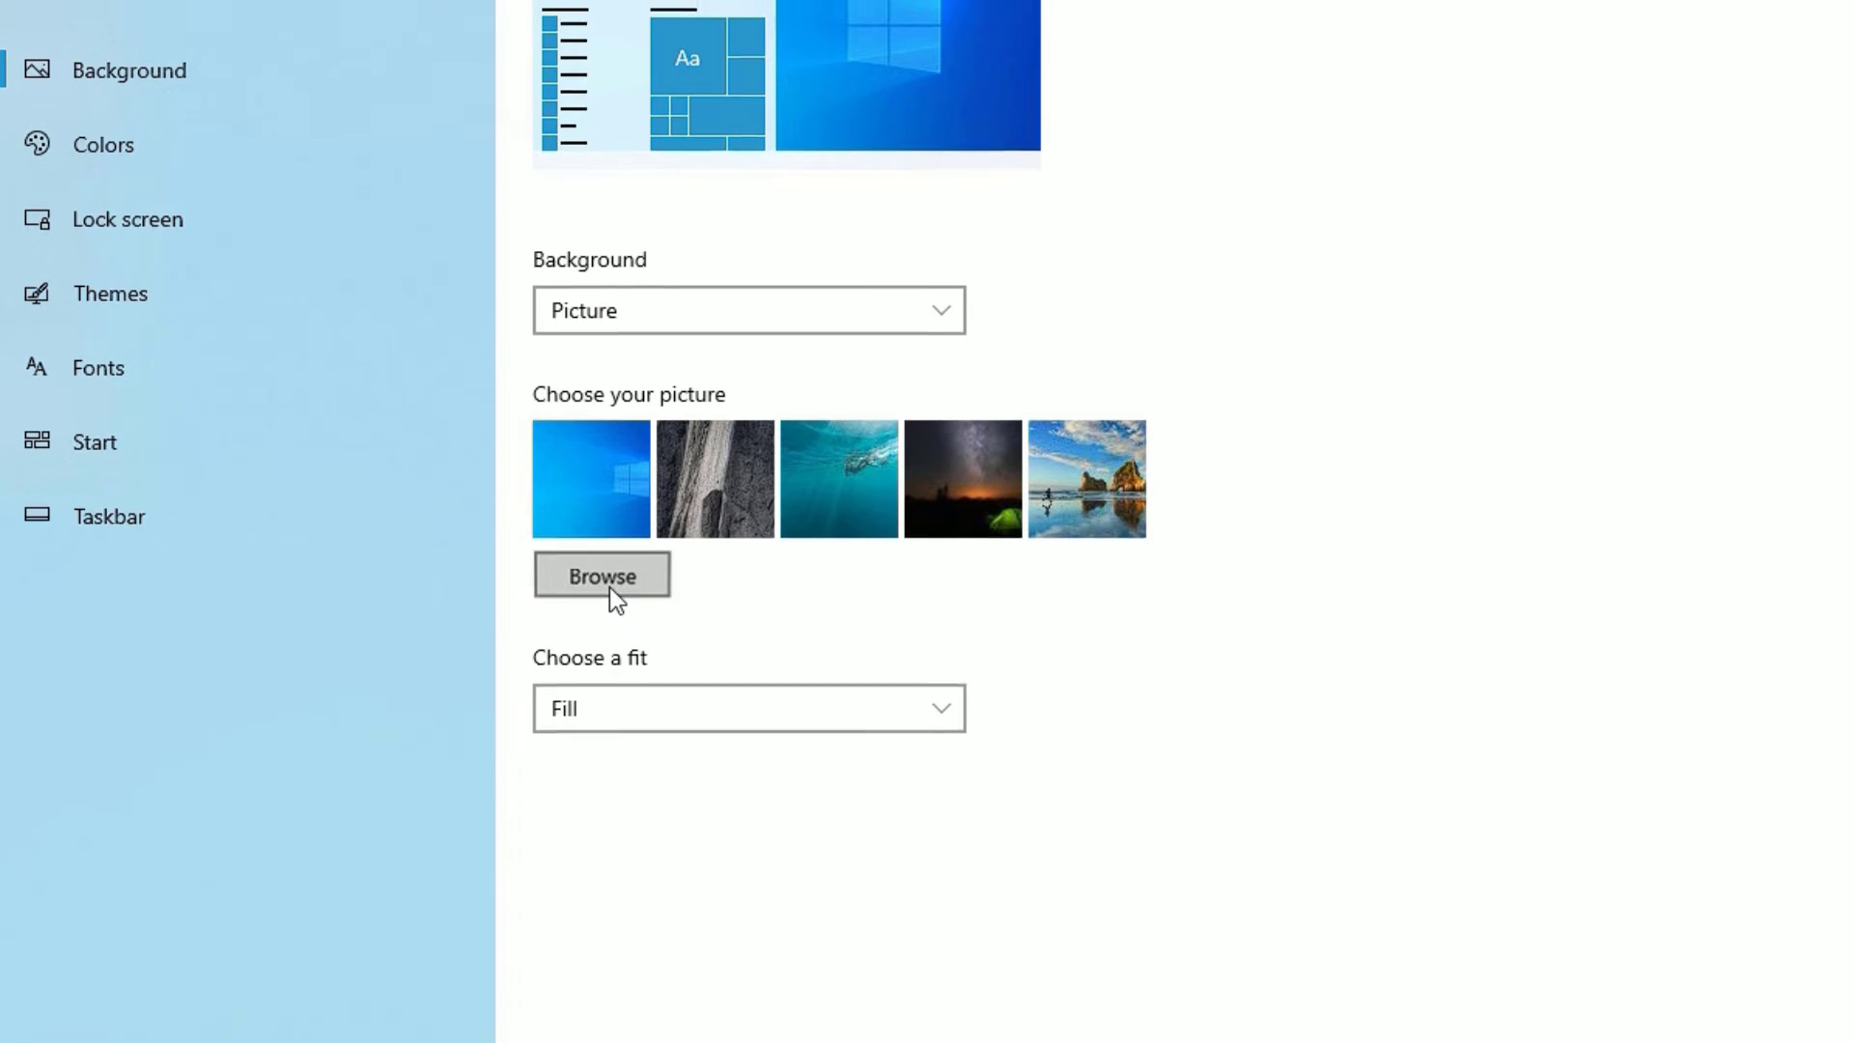
Choose the Orion Nebula jpg from Downloads as the desktop wallpaper
{"action": "left_click", "coordinate": [137, 280]}
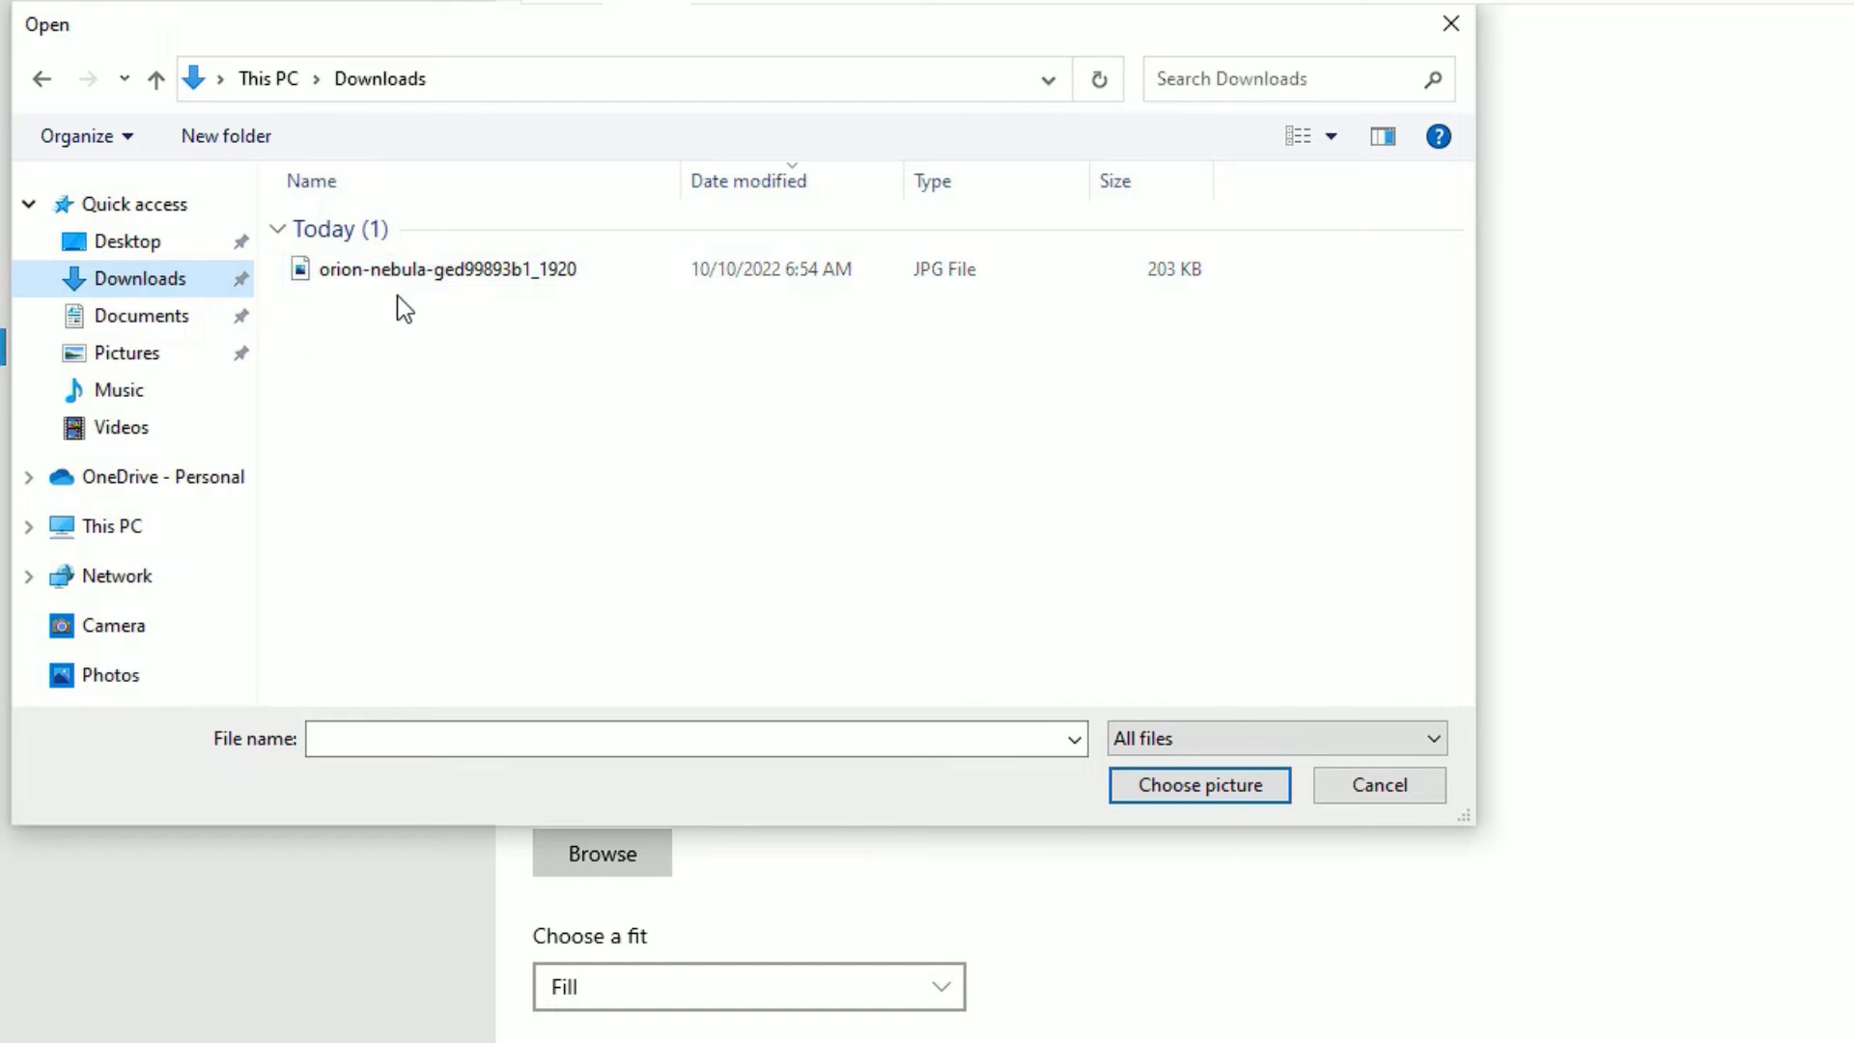
{"action": "left_click", "coordinate": [1300, 134]}
{"action": "left_click", "coordinate": [359, 259]}
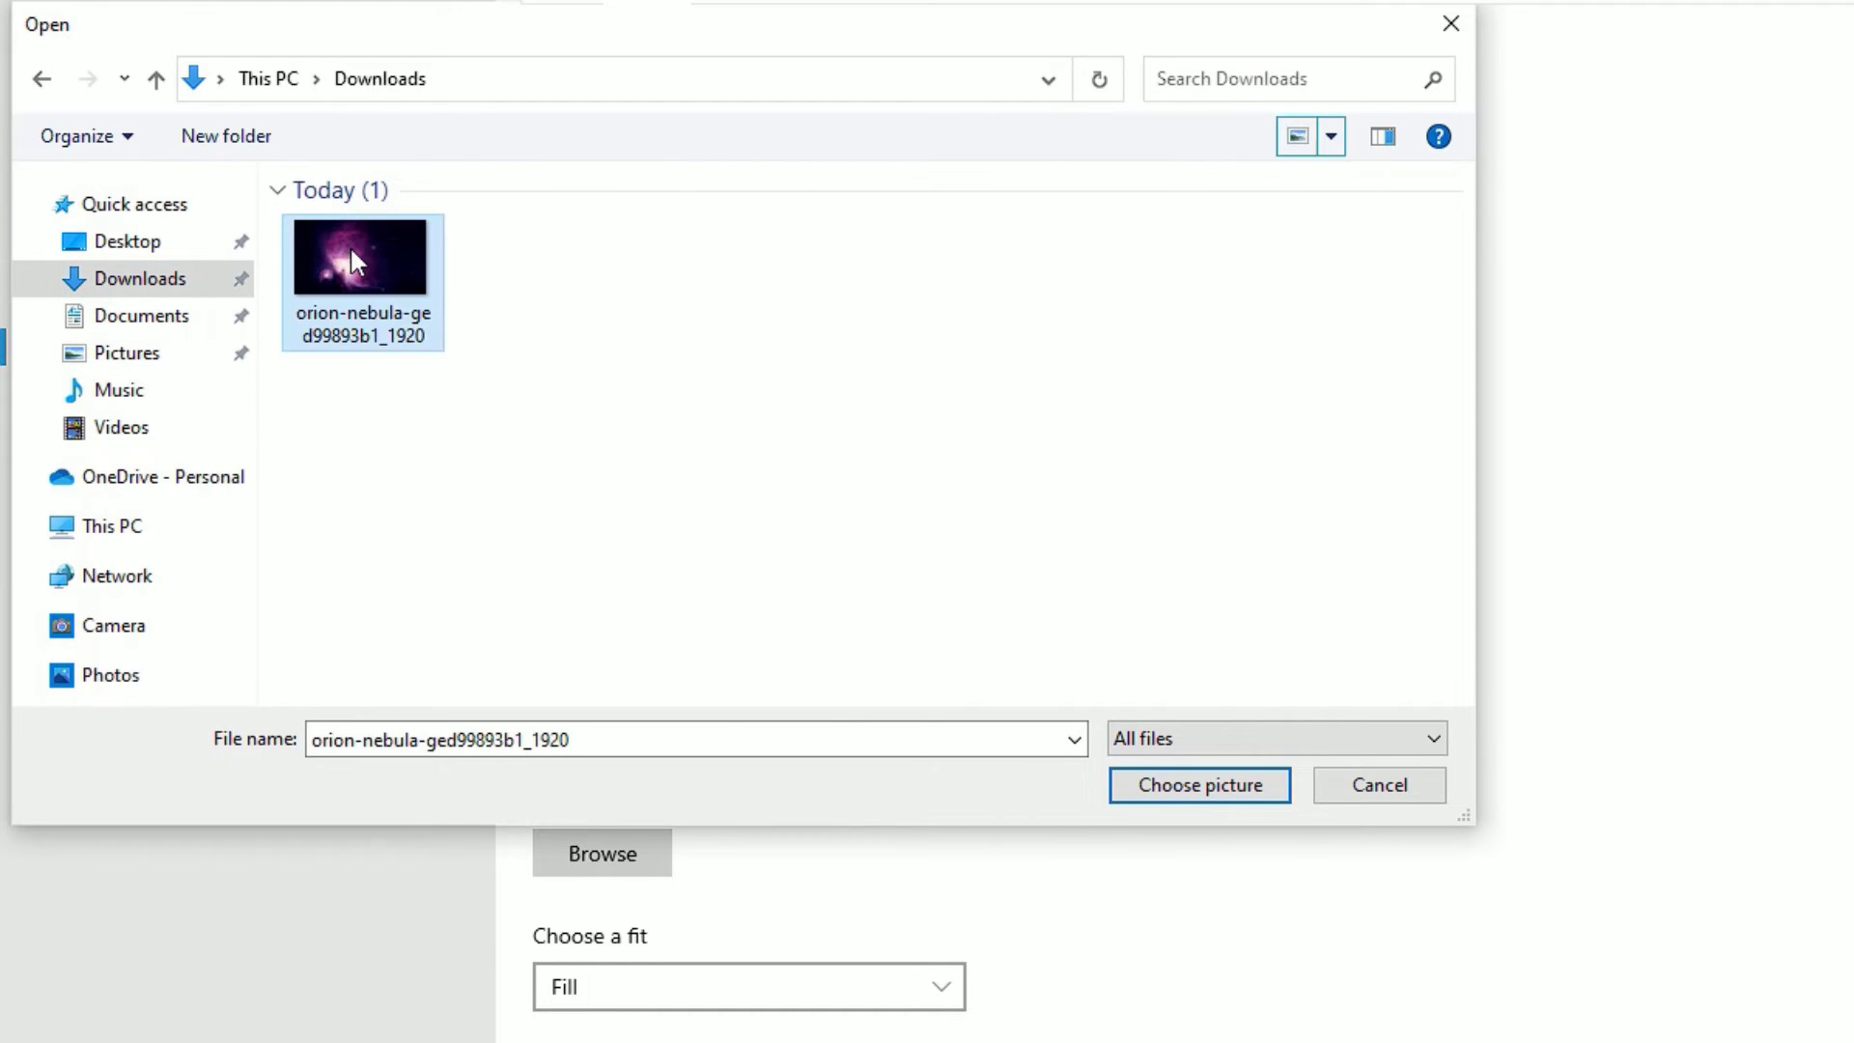
{"action": "left_click", "coordinate": [1186, 788]}
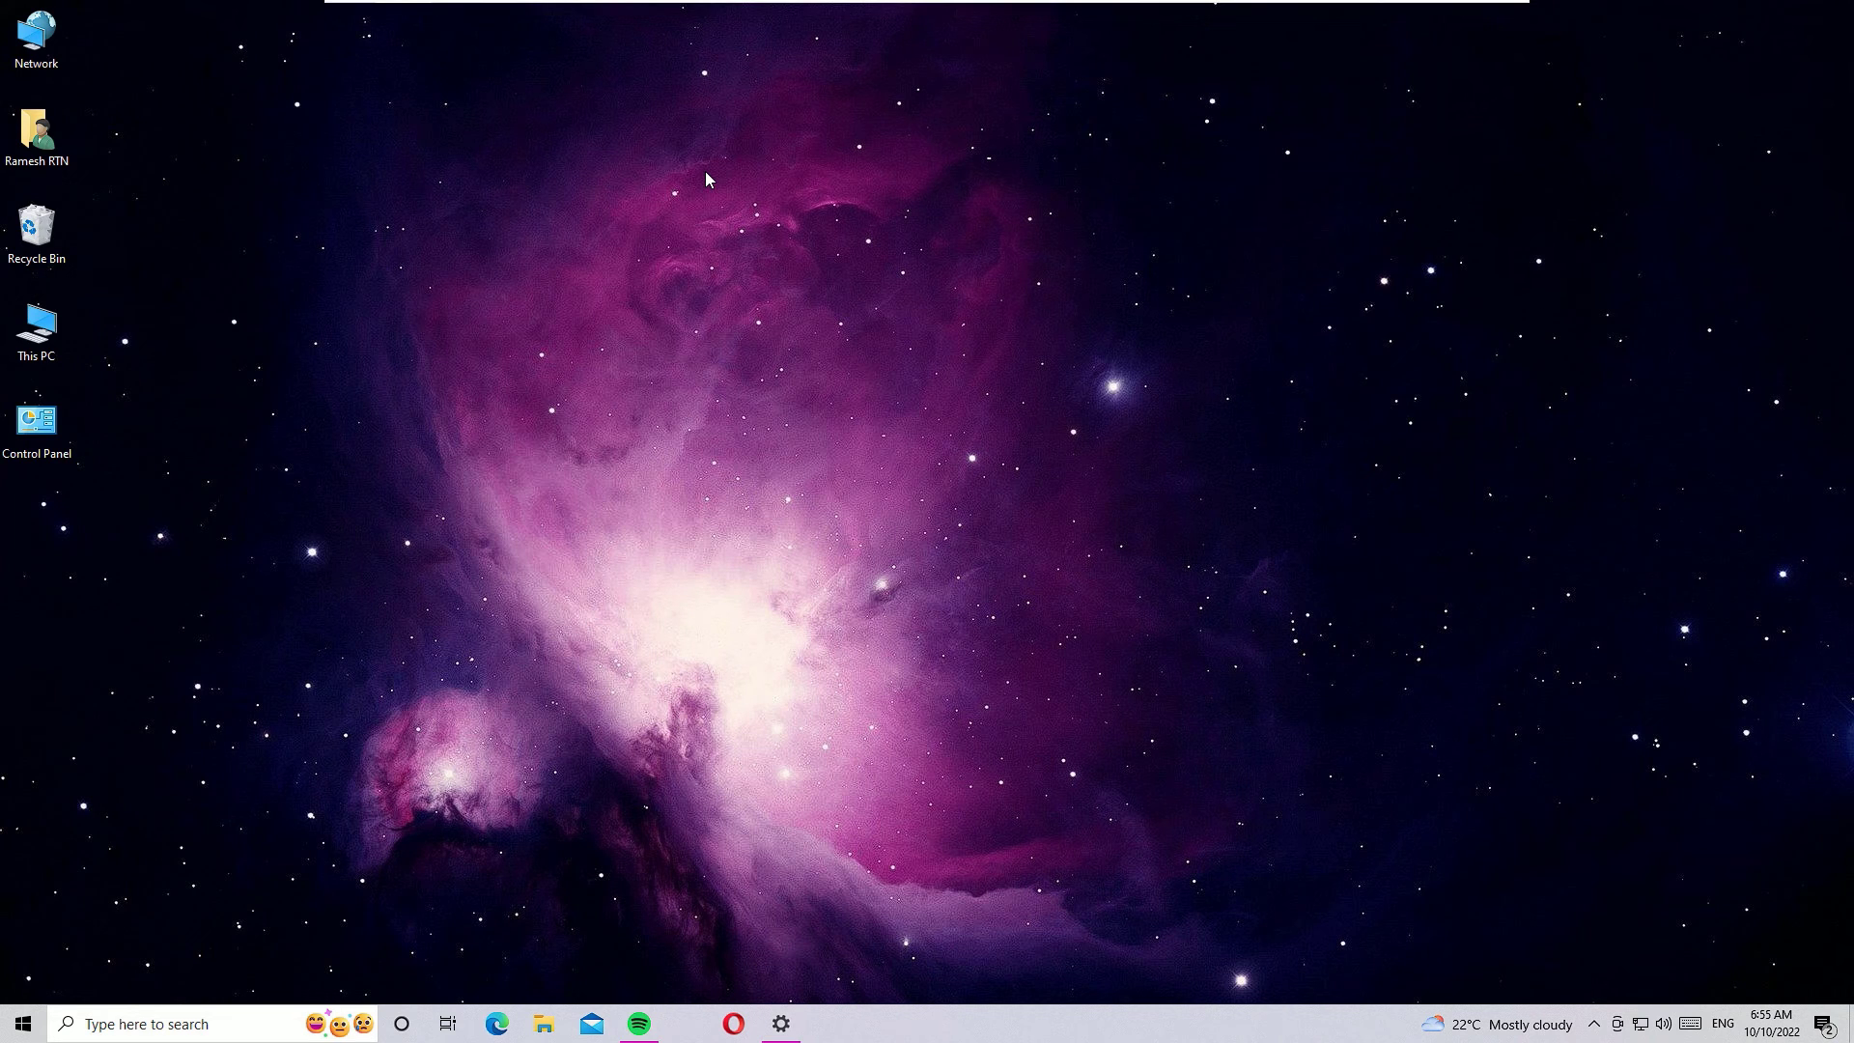